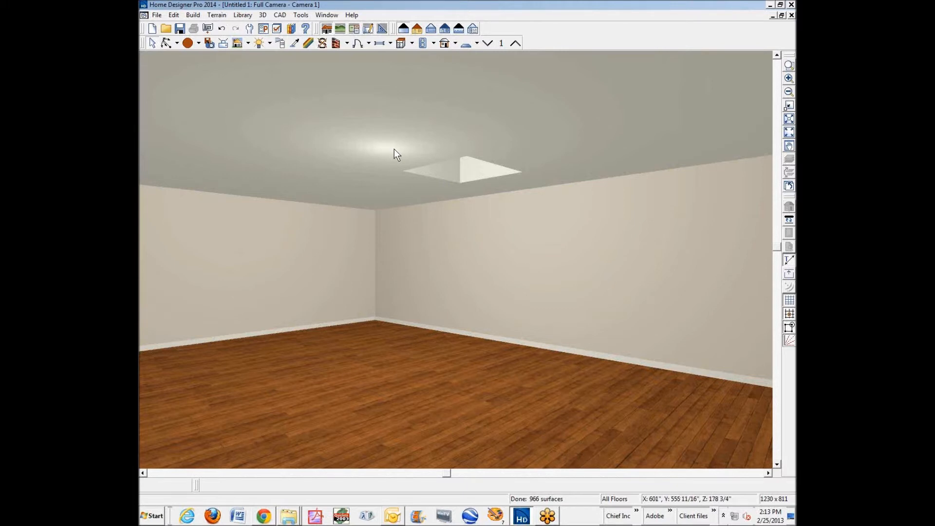
Step: Add a light in the room's upper-left corner on the floor plan, behind the camera, and return to the camera view
{"action": "key", "text": "ctrl+Tab"}
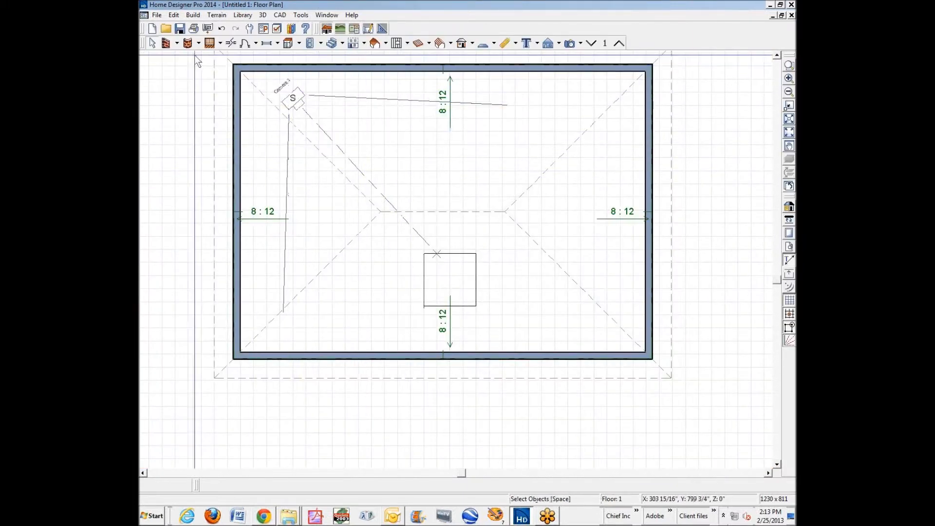
{"action": "left_click", "coordinate": [263, 15]}
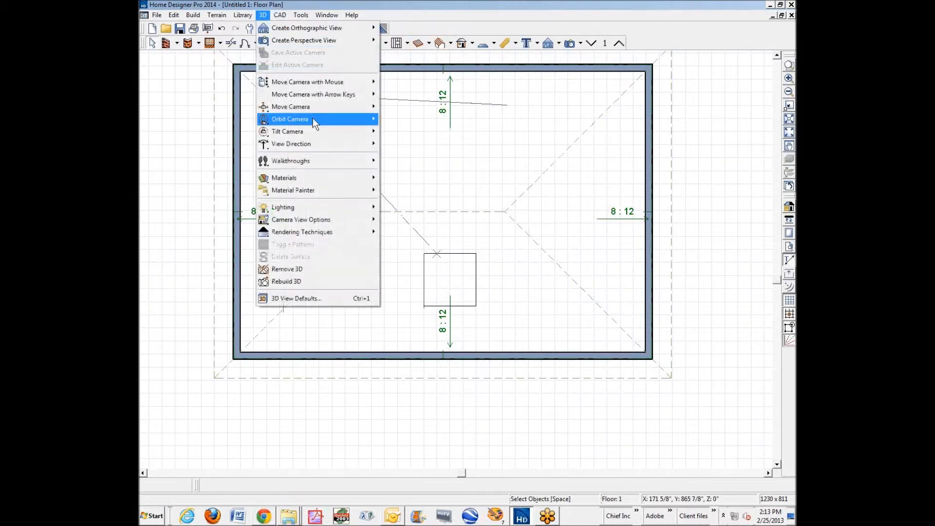
{"action": "mouse_move", "coordinate": [299, 213]}
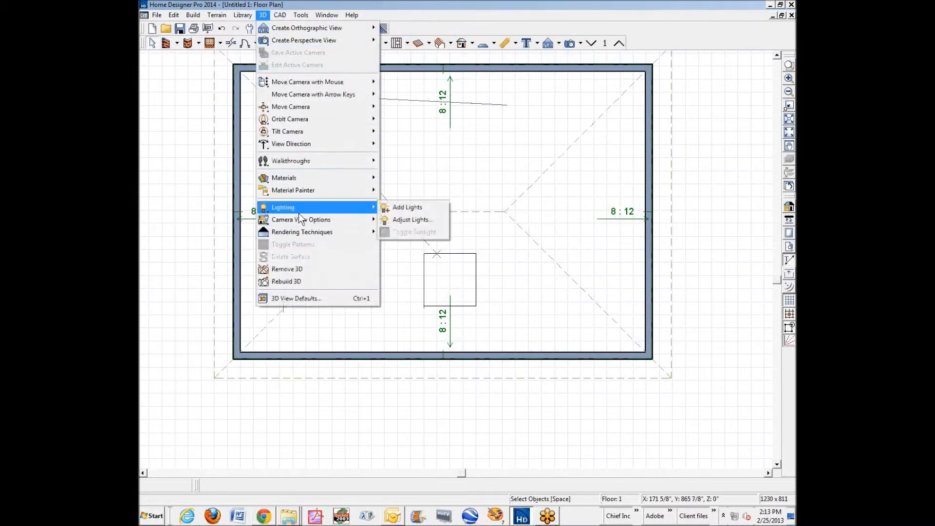
{"action": "left_click", "coordinate": [414, 208]}
{"action": "left_click", "coordinate": [257, 89]}
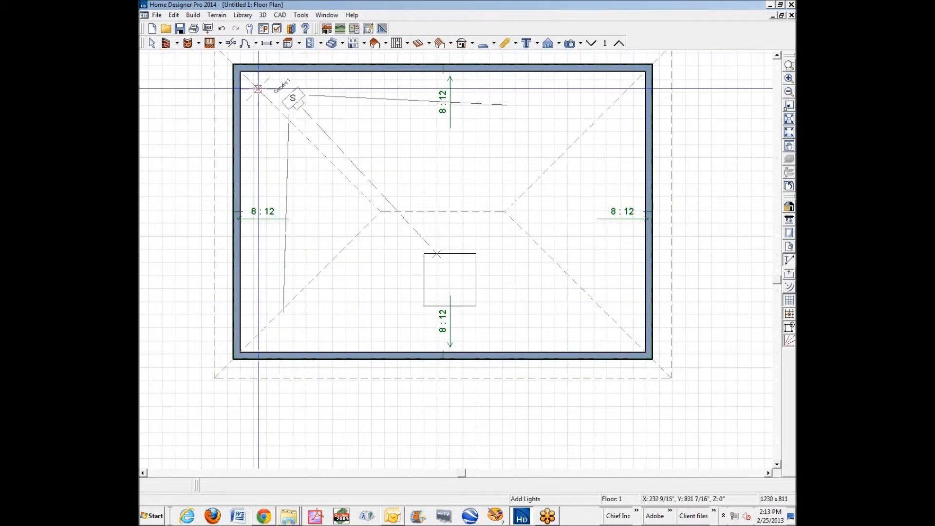
{"action": "key", "text": "ctrl+Tab"}
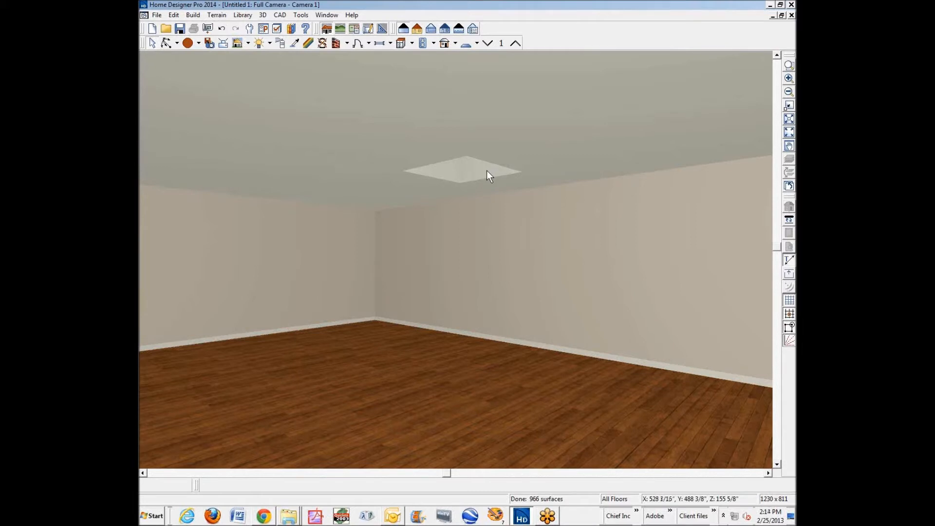
Step: Set the Default Sun's light color to the light yellow custom color with hue 40, saturation 240 and luminance 187
{"action": "left_click", "coordinate": [260, 44]}
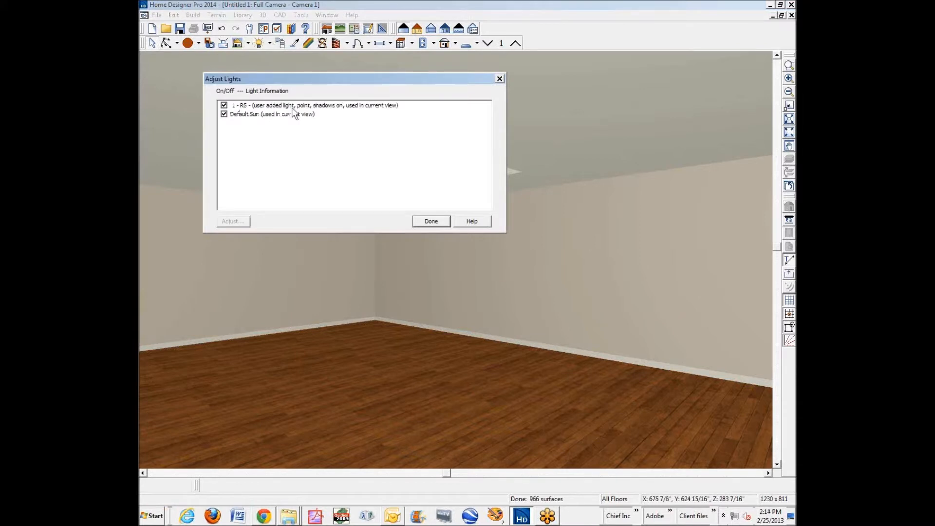
{"action": "left_click", "coordinate": [252, 117]}
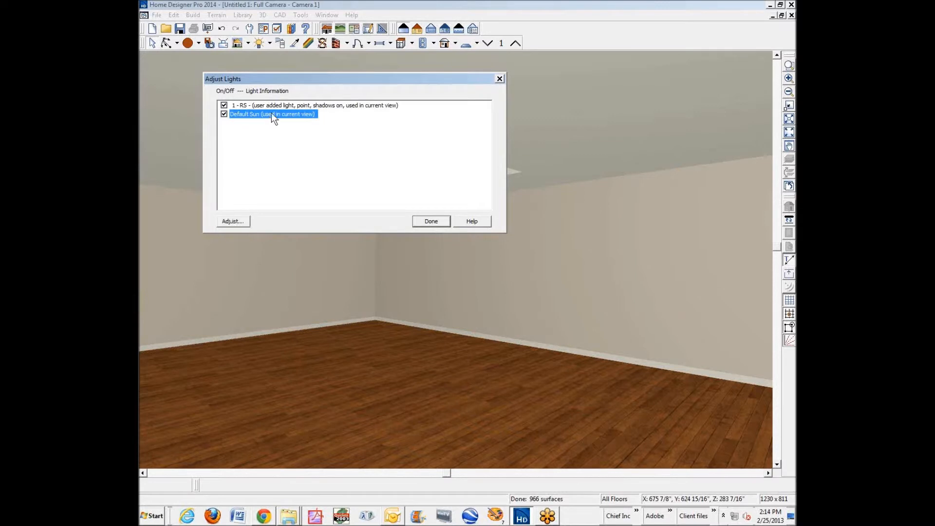
{"action": "left_click", "coordinate": [237, 221]}
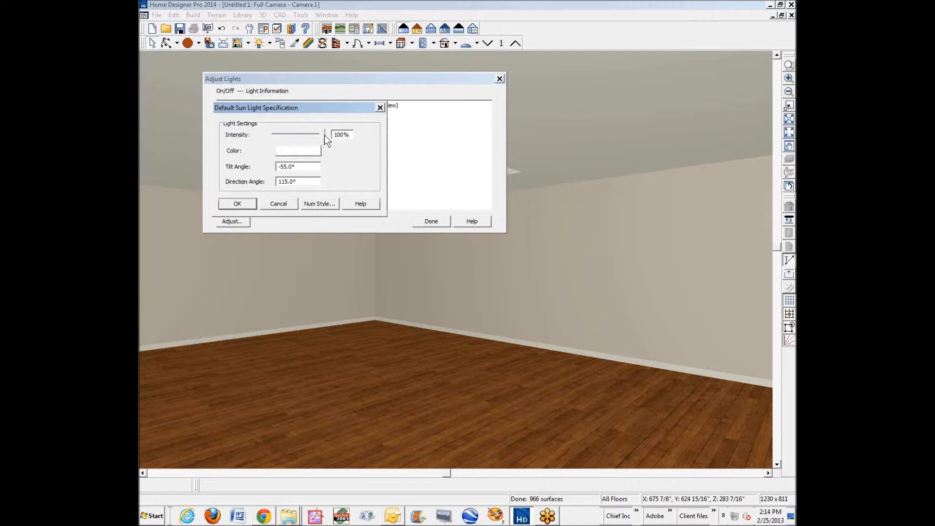
{"action": "left_click", "coordinate": [299, 151]}
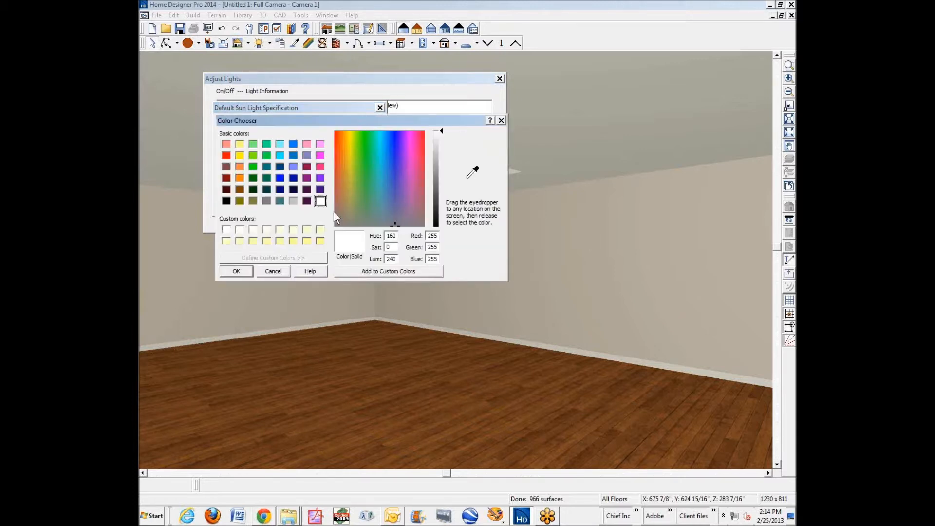
{"action": "left_click", "coordinate": [323, 241]}
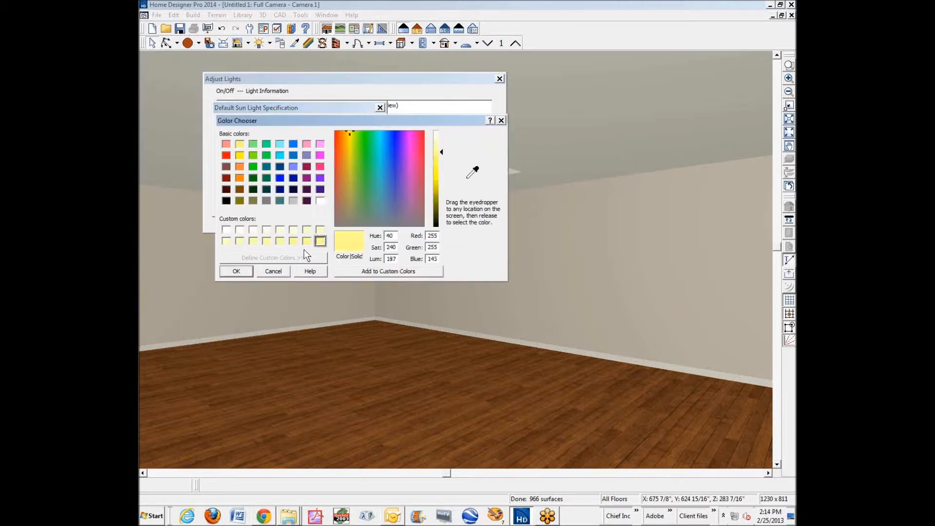
{"action": "left_click", "coordinate": [236, 272]}
{"action": "left_click", "coordinate": [238, 203]}
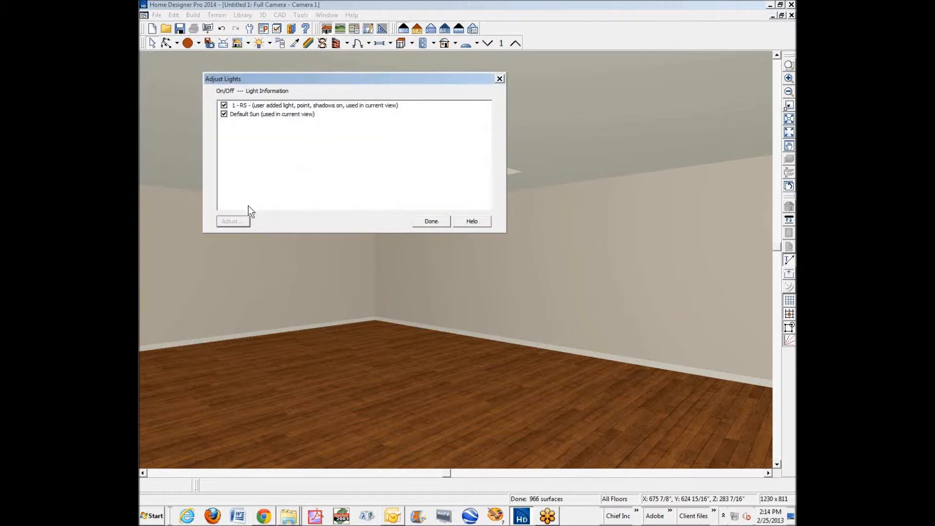
{"action": "left_click", "coordinate": [431, 222]}
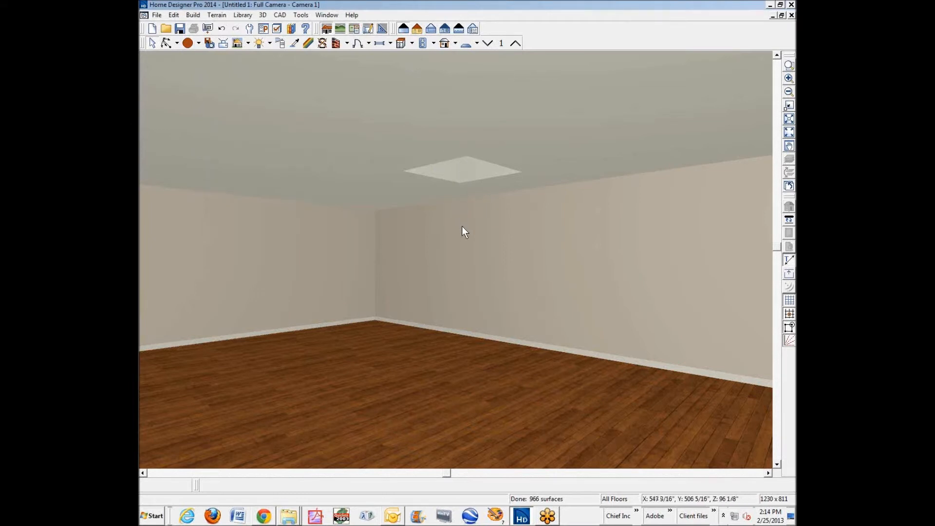
Step: Place a Sun Angle on the floor plan just below the building, in line with the ceiling opening
{"action": "key", "text": "ctrl+Tab"}
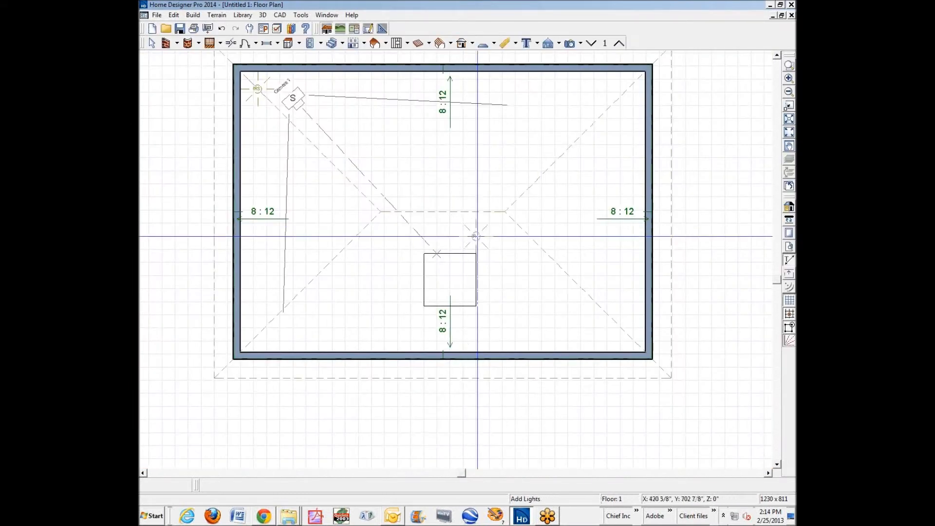
{"action": "scroll", "coordinate": [477, 237], "scroll_direction": "down", "scroll_amount": 2}
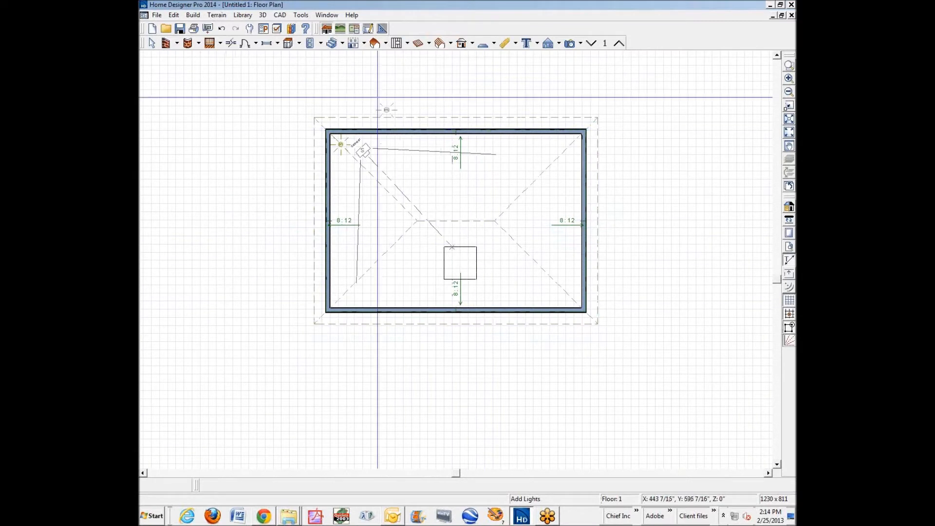
{"action": "left_click", "coordinate": [265, 18]}
{"action": "left_click", "coordinate": [266, 16]}
{"action": "left_click", "coordinate": [280, 15]}
{"action": "mouse_move", "coordinate": [299, 40]}
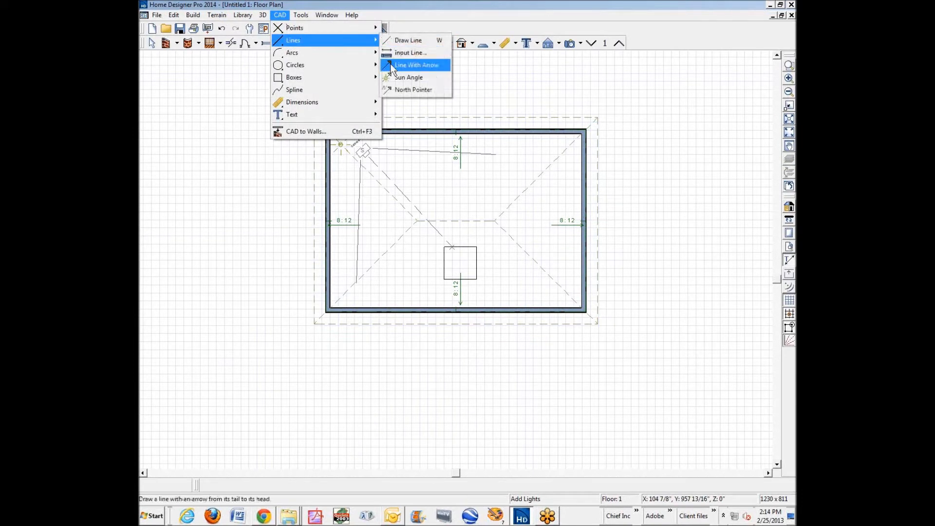
{"action": "left_click", "coordinate": [421, 81]}
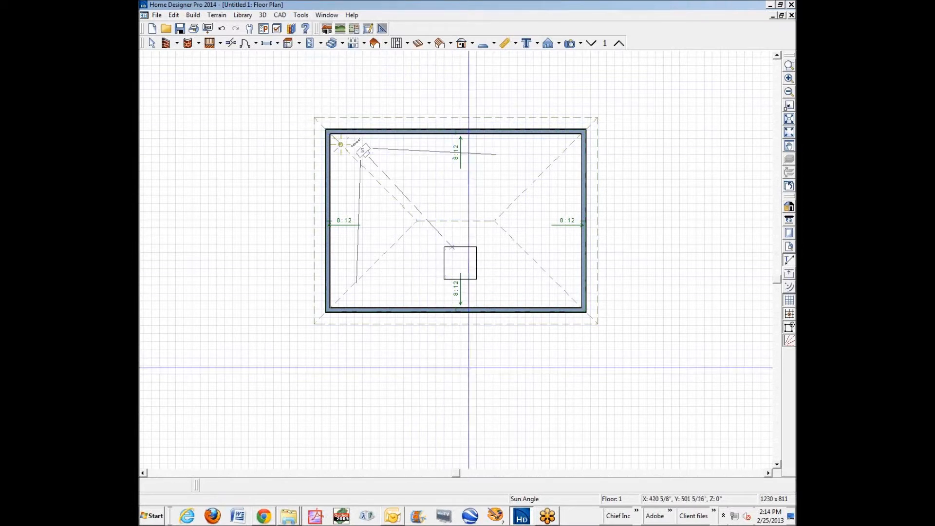
{"action": "left_click", "coordinate": [471, 375]}
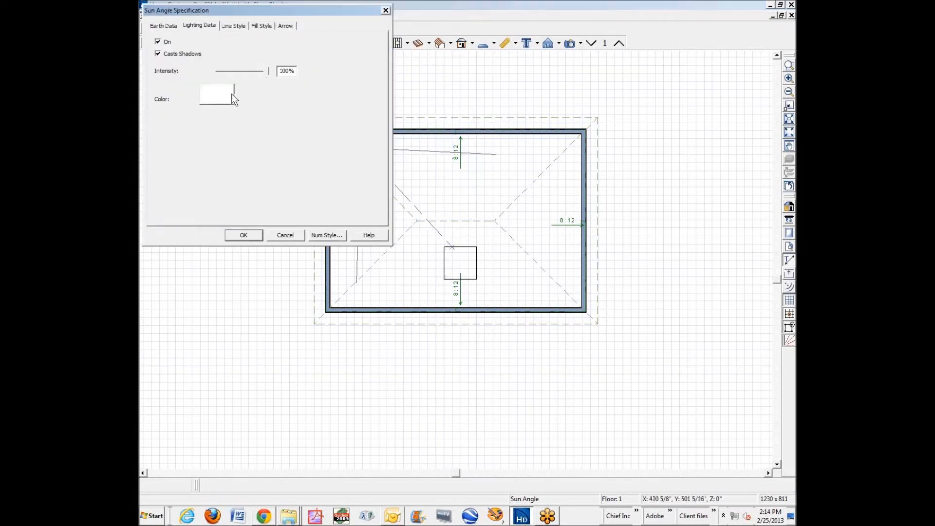
Step: Set the Sun Angle's light color to the same light yellow custom color, review its time zone options, and return to the camera view
{"action": "left_click", "coordinate": [250, 143]}
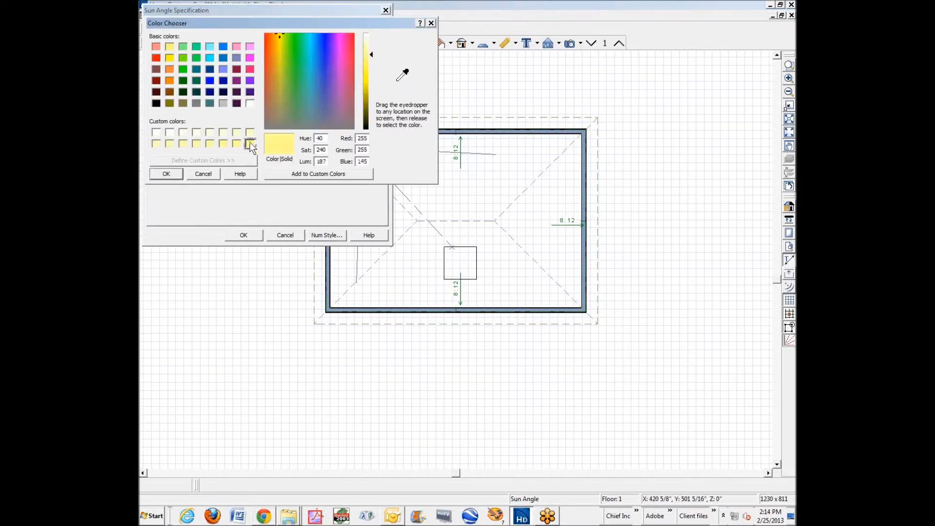
{"action": "left_click", "coordinate": [178, 177]}
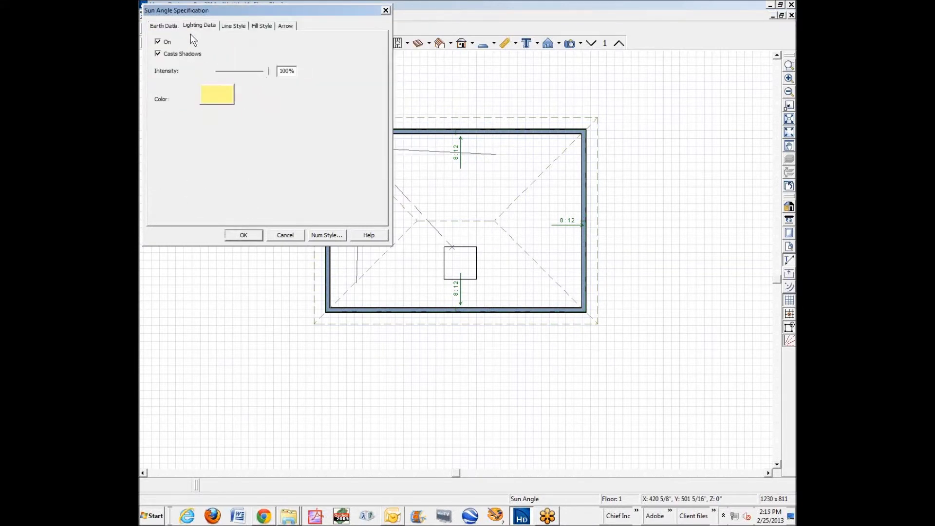
{"action": "left_click", "coordinate": [165, 26]}
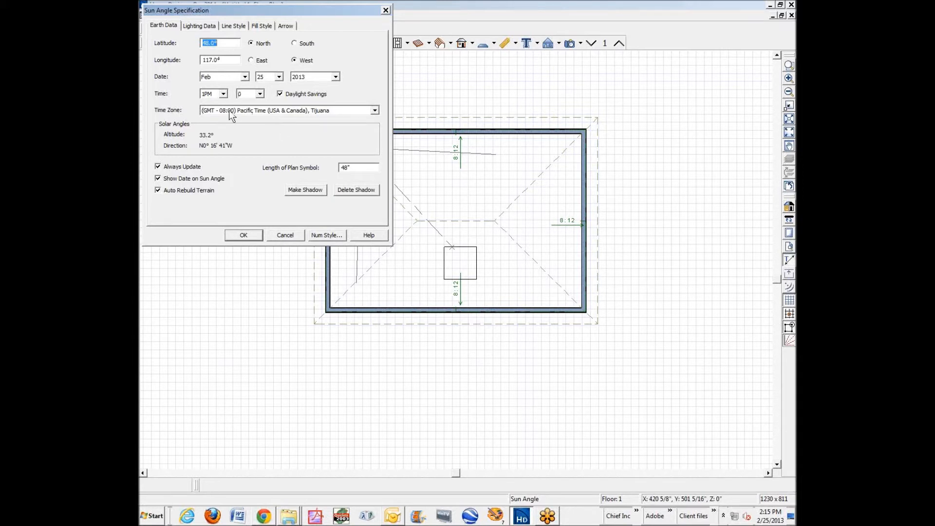
{"action": "left_click", "coordinate": [375, 110]}
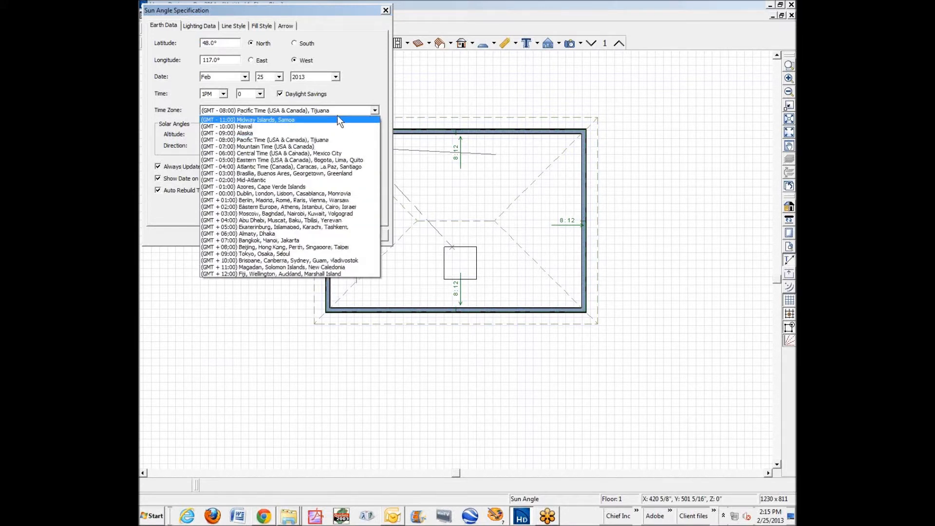
{"action": "left_click", "coordinate": [366, 91]}
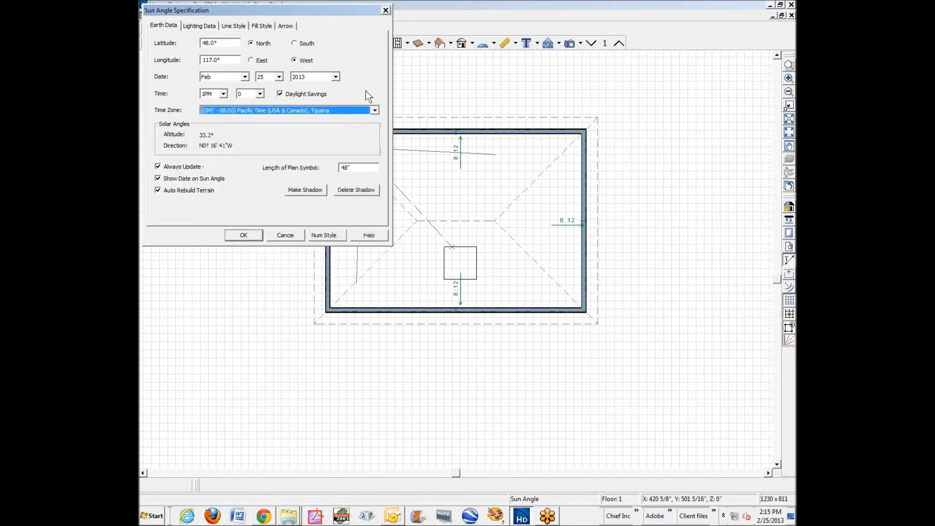
{"action": "left_click", "coordinate": [253, 235]}
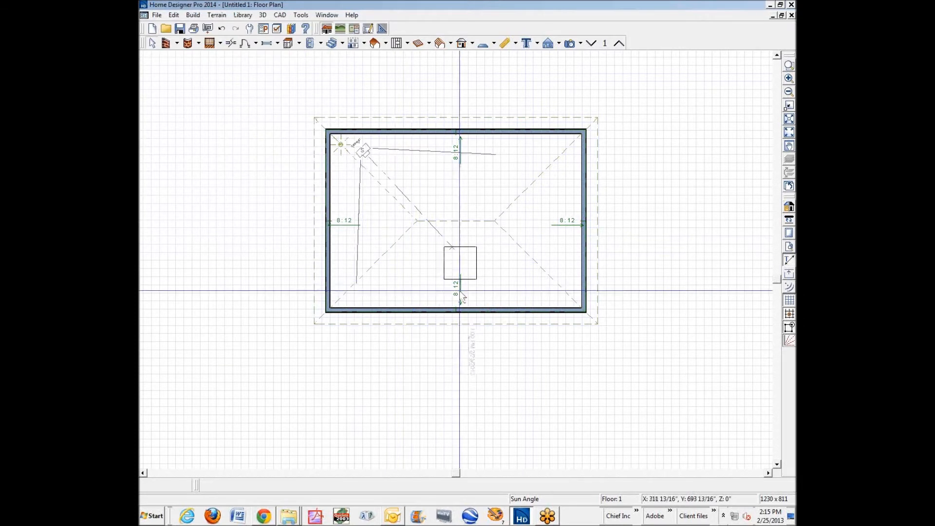
{"action": "left_click", "coordinate": [510, 316]}
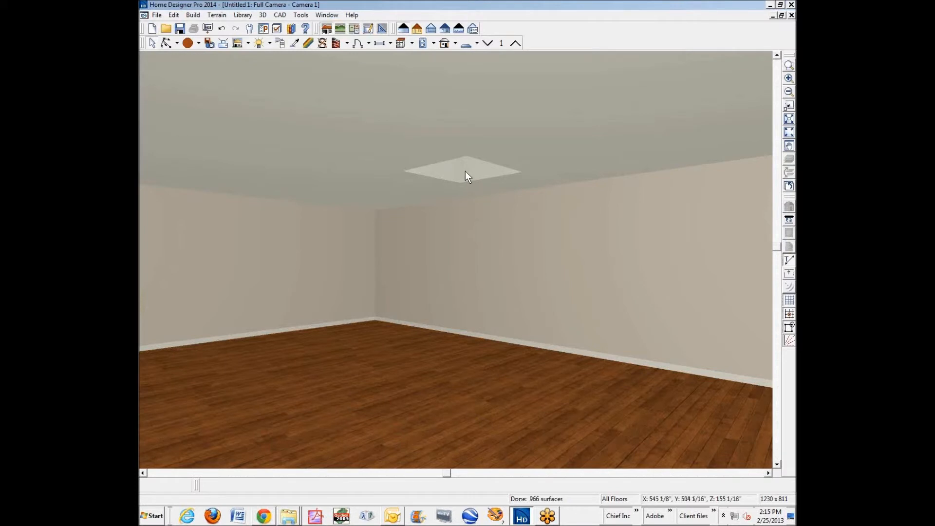
Step: Set the time of the Sun Angle below the building to 2PM
{"action": "key", "text": "ctrl+Tab"}
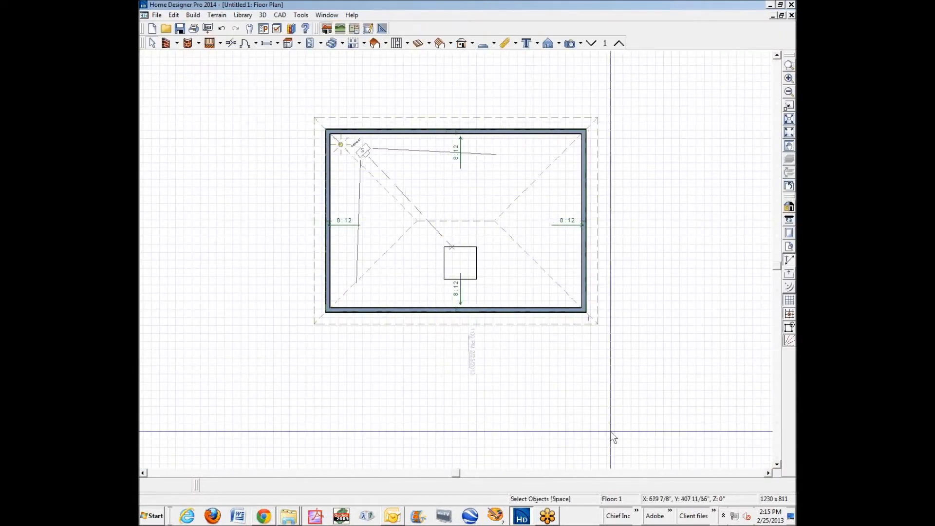
{"action": "left_click", "coordinate": [471, 355]}
{"action": "scroll", "coordinate": [471, 355], "scroll_direction": "up", "scroll_amount": 5}
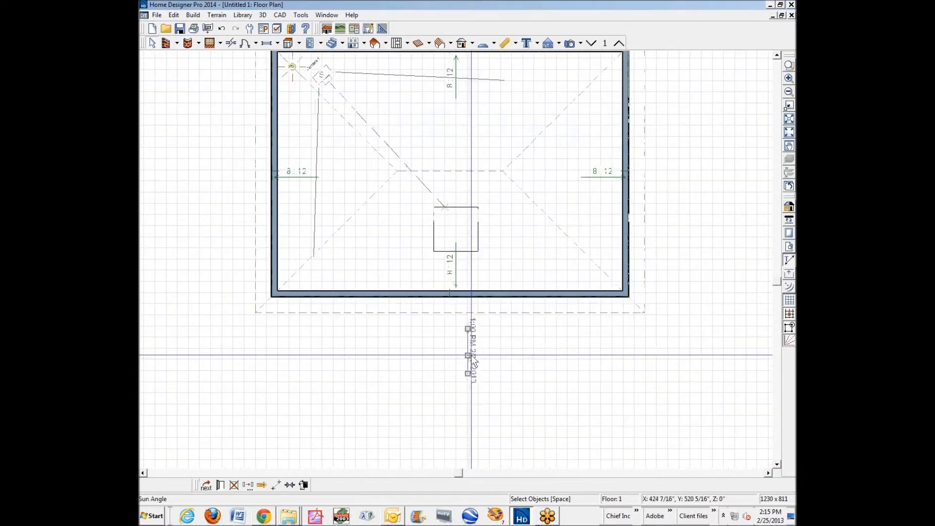
{"action": "scroll", "coordinate": [471, 361], "scroll_direction": "up", "scroll_amount": 1}
{"action": "left_click", "coordinate": [472, 361]}
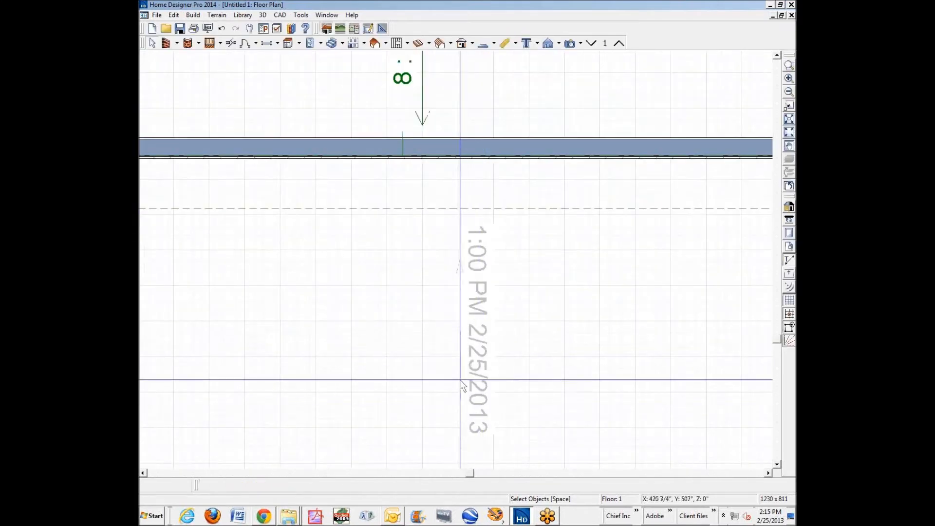
{"action": "scroll", "coordinate": [465, 194], "scroll_direction": "down", "scroll_amount": 4}
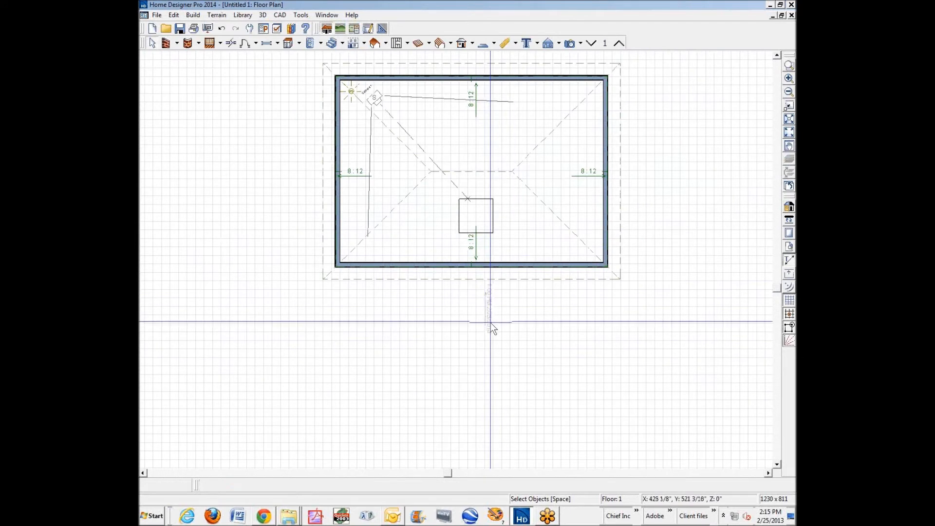
{"action": "left_click", "coordinate": [484, 309]}
{"action": "double_click", "coordinate": [484, 309]}
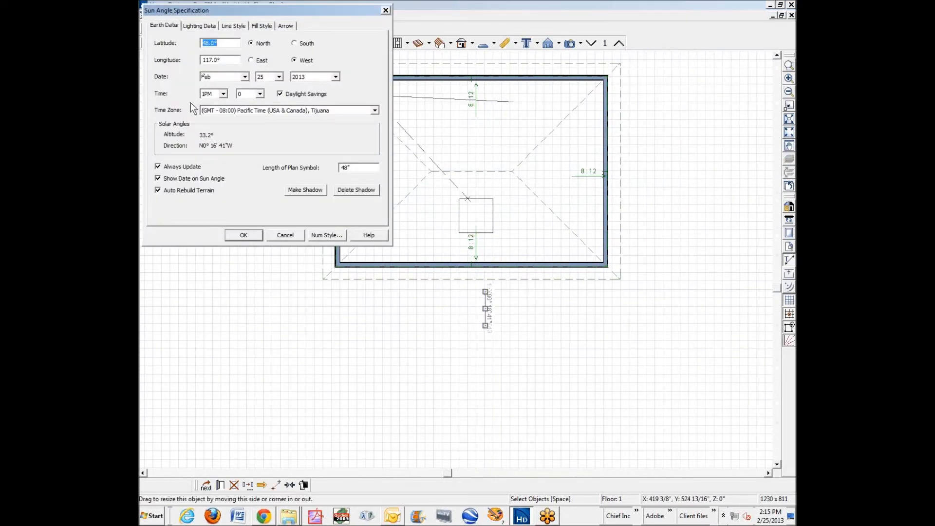
{"action": "left_click", "coordinate": [223, 94]}
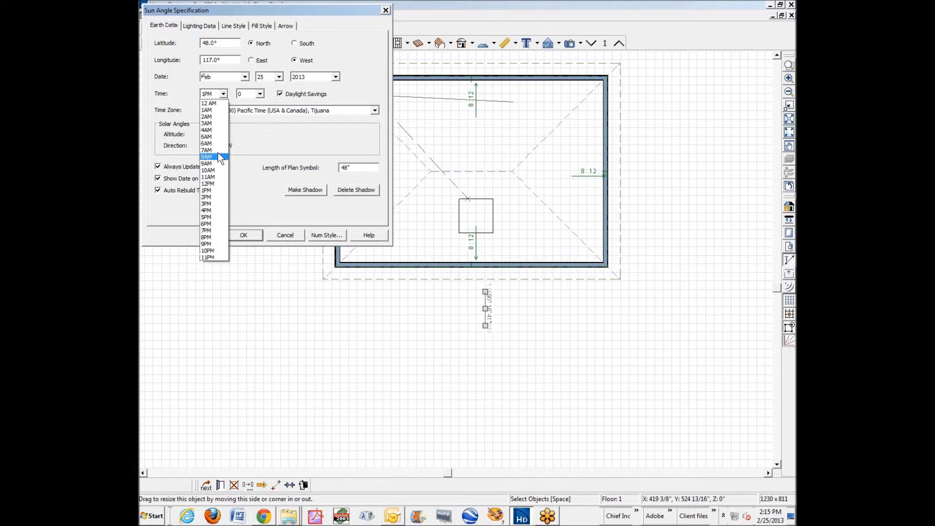
{"action": "left_click", "coordinate": [214, 197]}
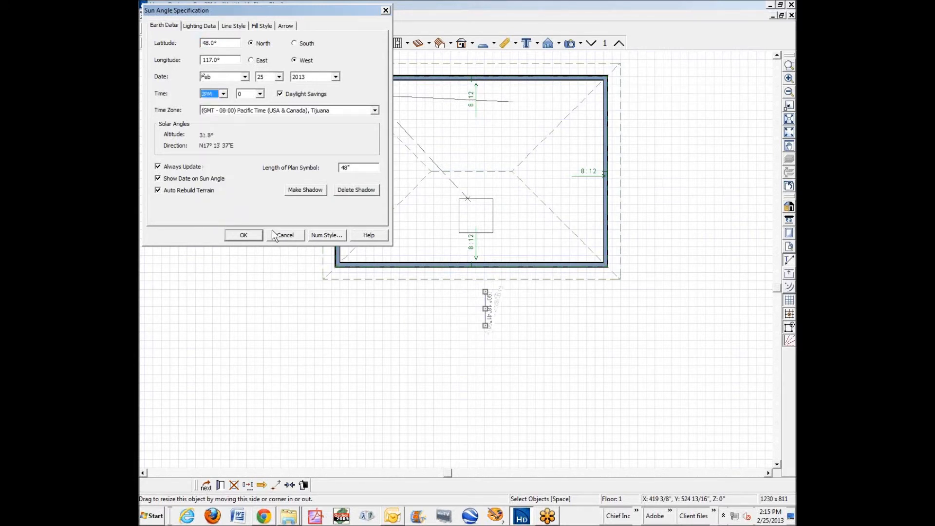
{"action": "left_click", "coordinate": [243, 234]}
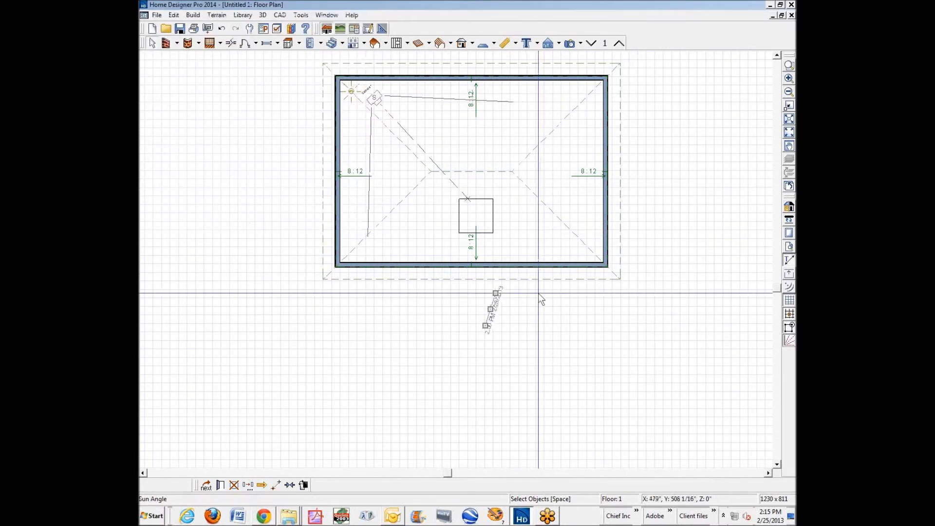
{"action": "left_click", "coordinate": [538, 308]}
Step: Render the room's camera view as a Final View
{"action": "key", "text": "ctrl+Tab"}
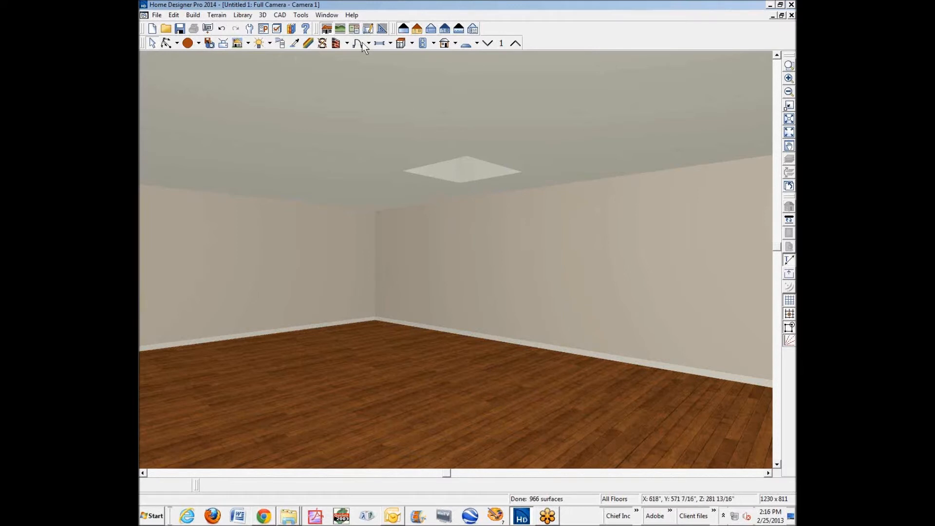
{"action": "left_click", "coordinate": [247, 44]}
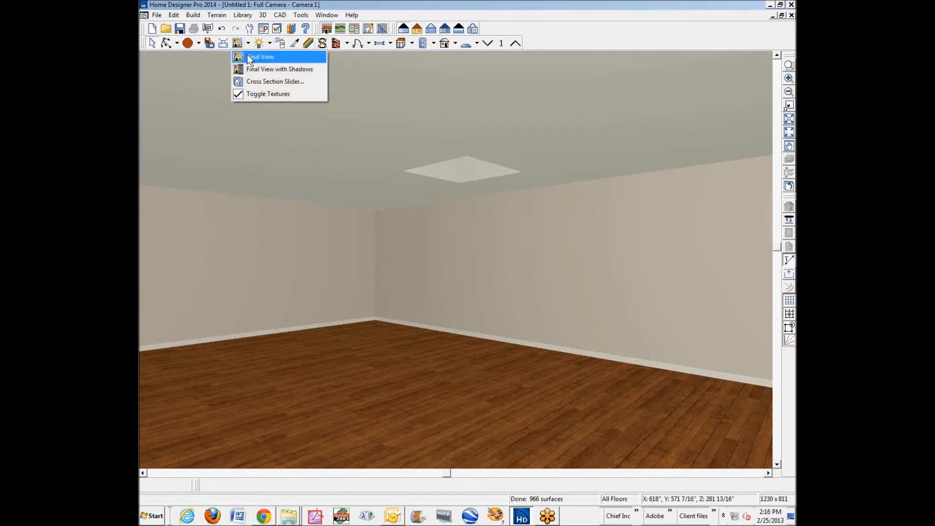
{"action": "left_click", "coordinate": [247, 56]}
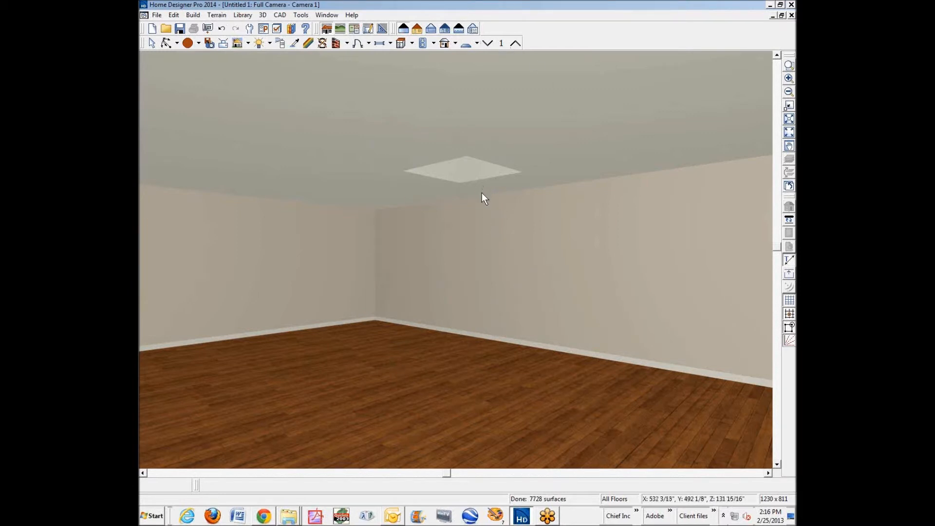
Step: Reduce the intensity of the light in the room's corner to 100 Lumens (15W) and check the result in the camera view
{"action": "key", "text": "ctrl+Tab"}
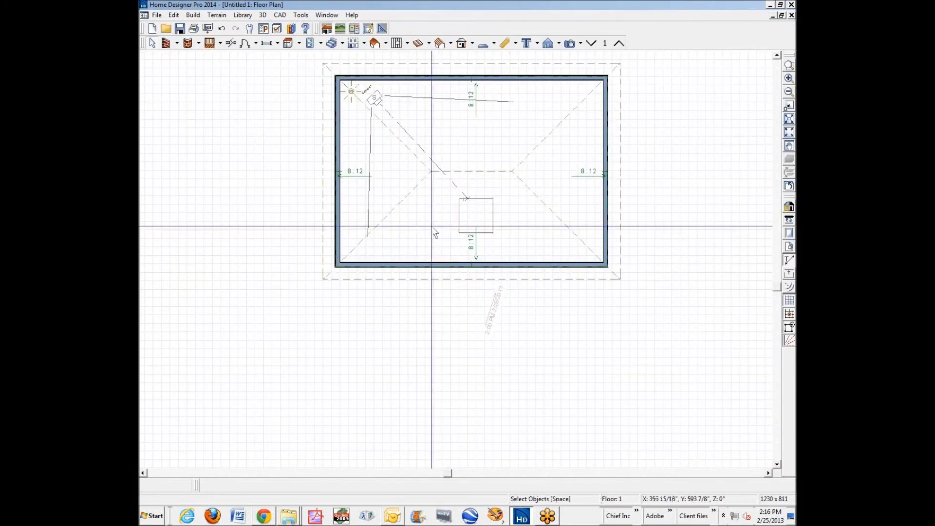
{"action": "left_click", "coordinate": [350, 92]}
{"action": "right_click", "coordinate": [350, 91]}
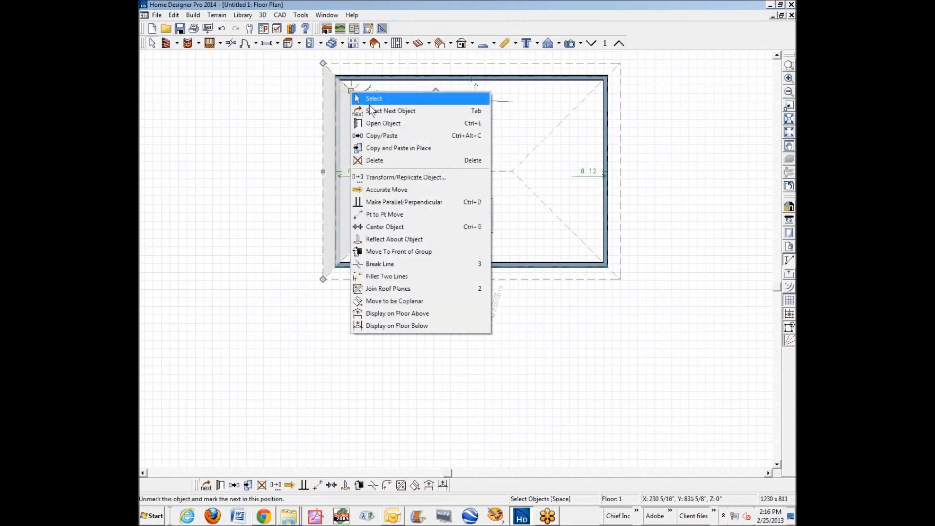
{"action": "left_click", "coordinate": [375, 110]}
{"action": "key", "text": "Tab"}
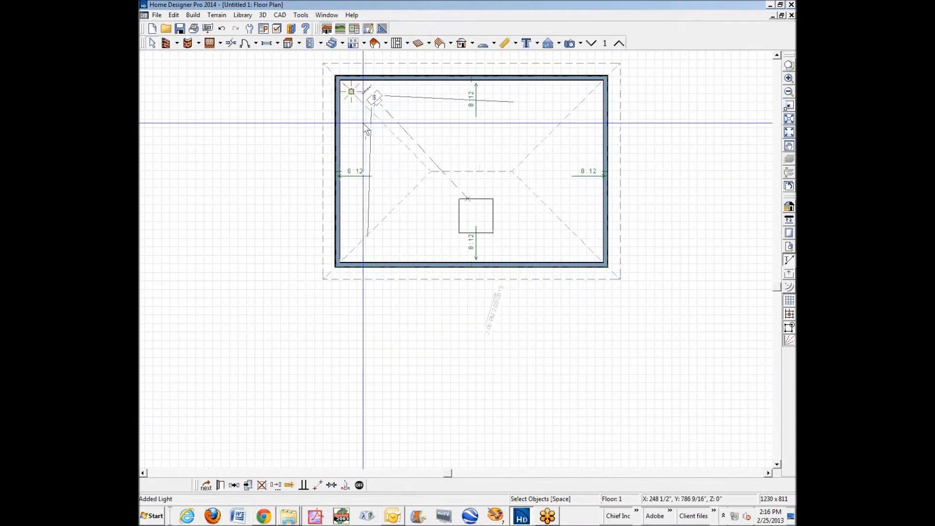
{"action": "left_click", "coordinate": [222, 485]}
{"action": "left_click", "coordinate": [193, 27]}
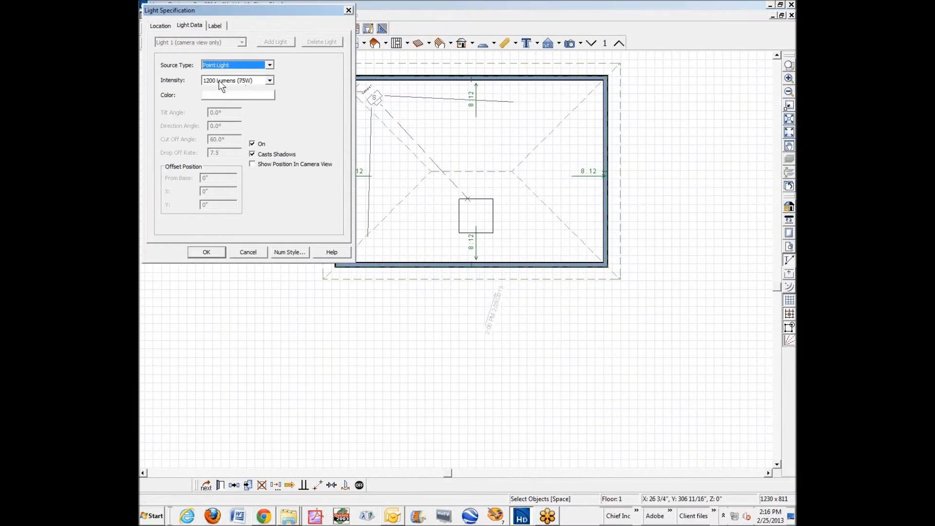
{"action": "left_click", "coordinate": [269, 81]}
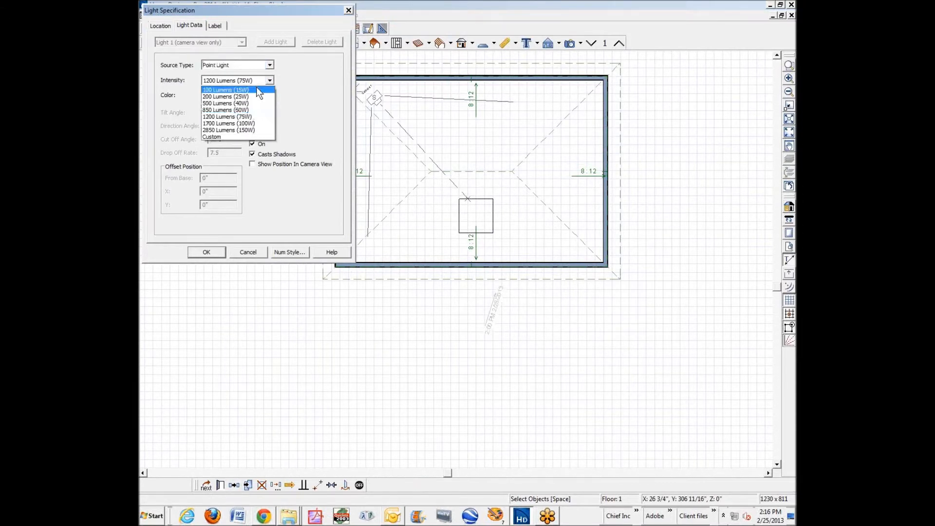
{"action": "left_click", "coordinate": [257, 90]}
{"action": "left_click", "coordinate": [206, 252]}
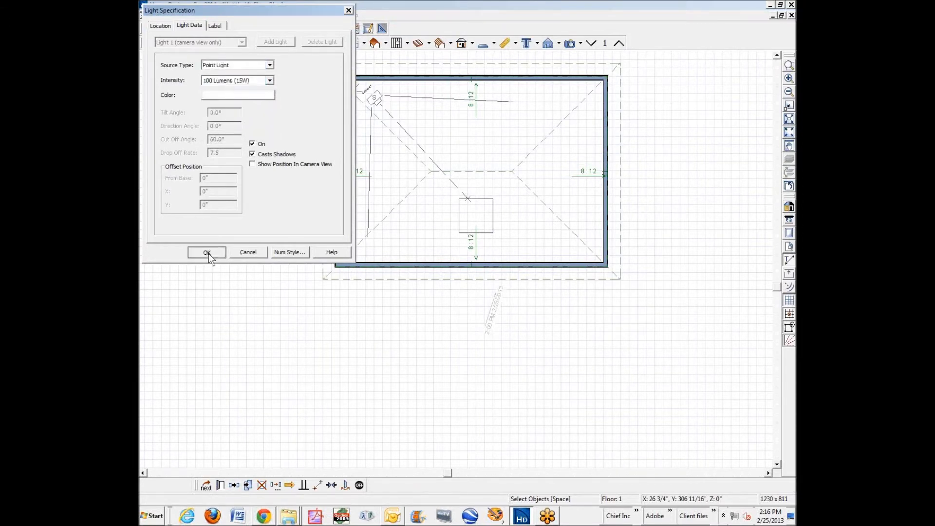
{"action": "key", "text": "ctrl+Tab"}
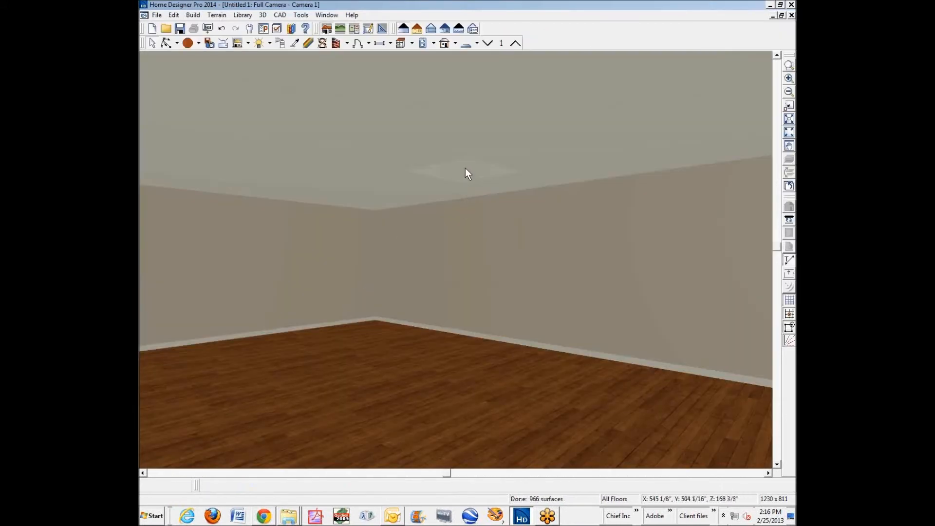
Step: Set the time of the Sun Angle below the building to 12PM and review its lighting data
{"action": "key", "text": "ctrl+Tab"}
{"action": "left_click", "coordinate": [494, 321]}
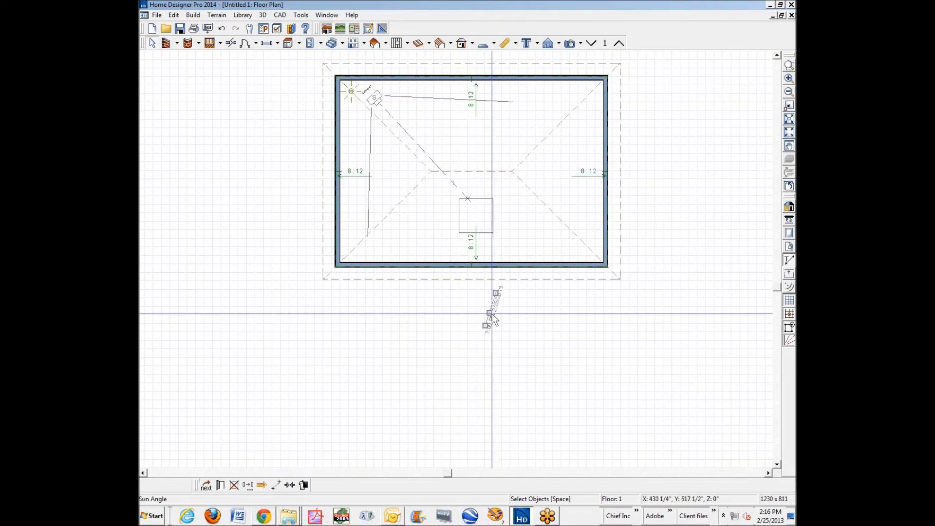
{"action": "left_click", "coordinate": [220, 485]}
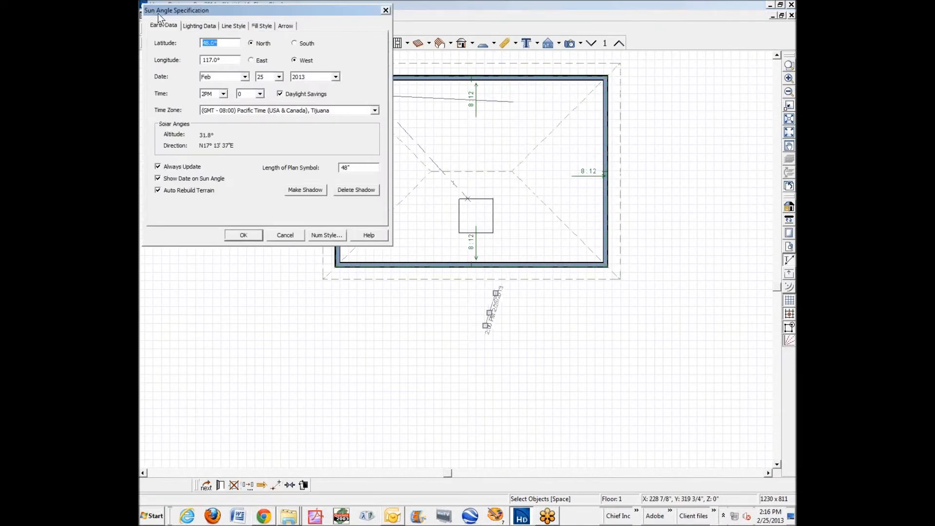
{"action": "left_click", "coordinate": [225, 95]}
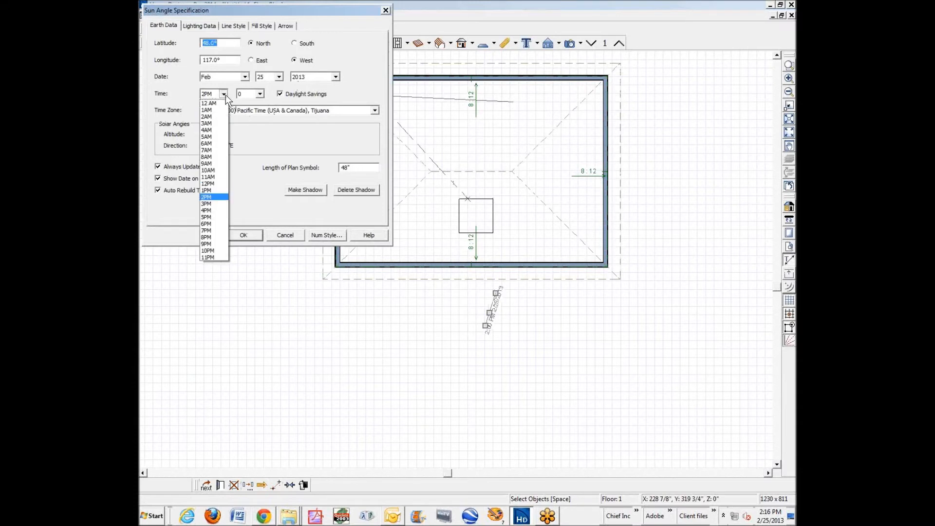
{"action": "left_click", "coordinate": [218, 183]}
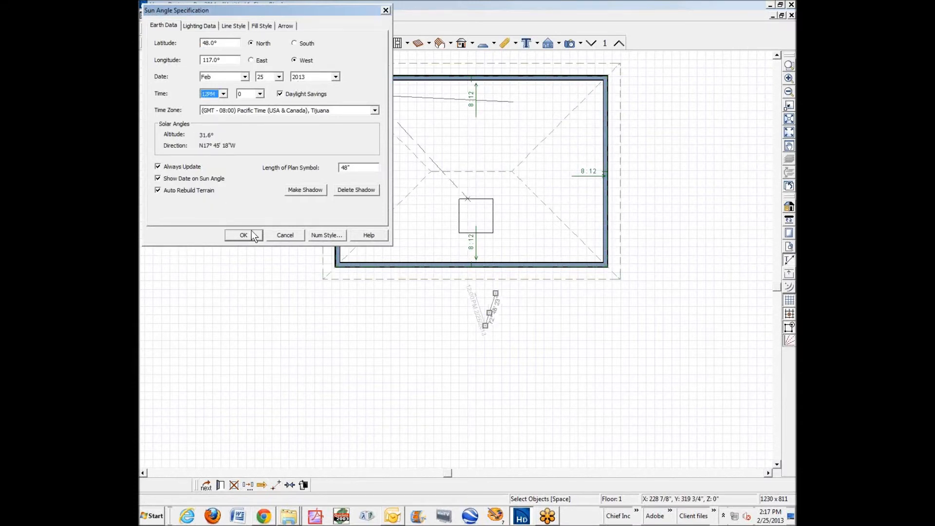
{"action": "left_click", "coordinate": [206, 27]}
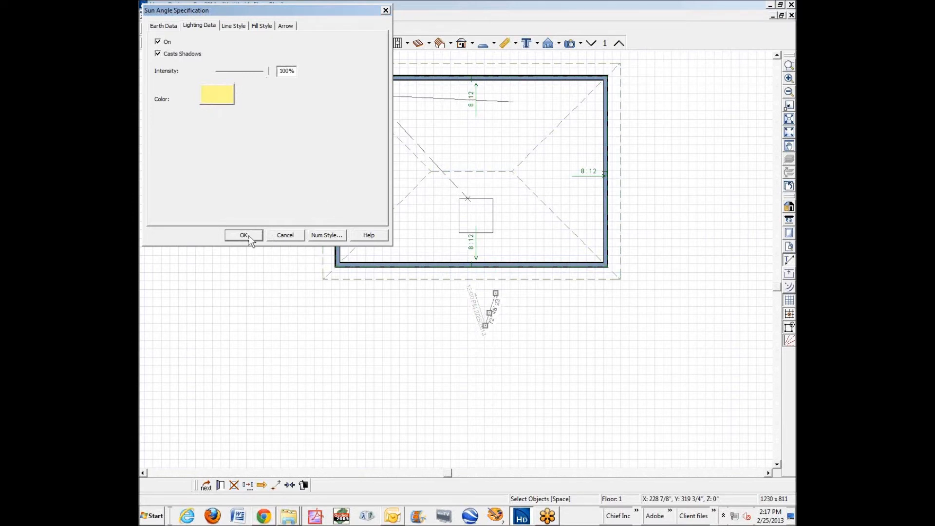
{"action": "left_click", "coordinate": [248, 236]}
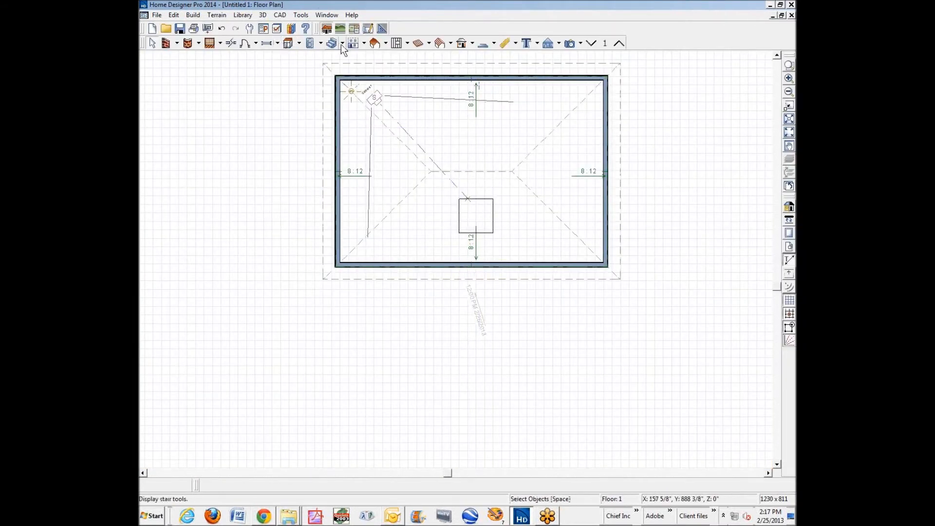
{"action": "left_click", "coordinate": [353, 91]}
{"action": "right_click", "coordinate": [351, 90]}
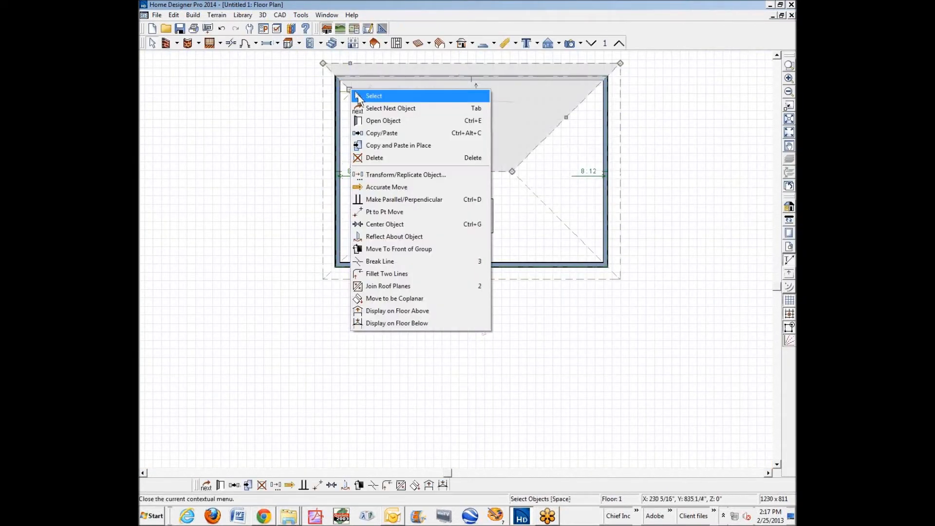
{"action": "left_click", "coordinate": [388, 108]}
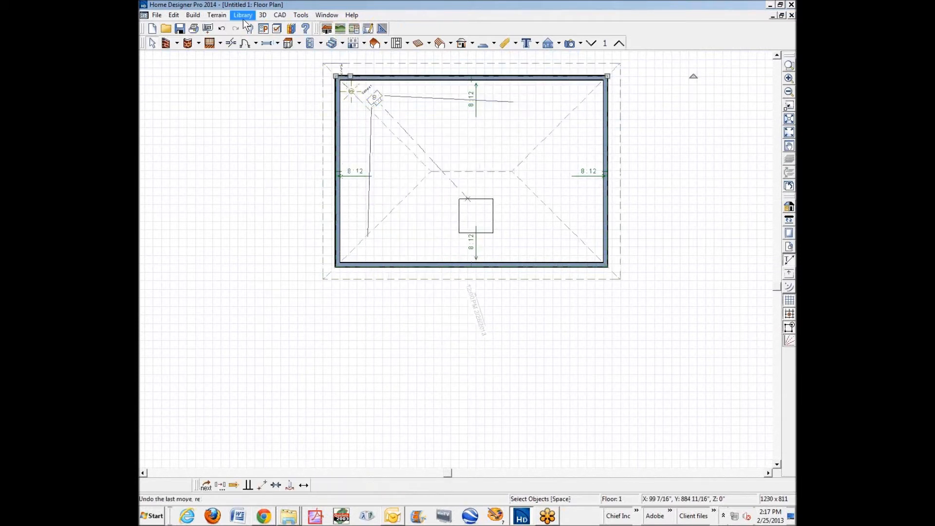
Step: Add a second light on the floor plan at the center of the ceiling opening
{"action": "left_click", "coordinate": [263, 15]}
{"action": "mouse_move", "coordinate": [341, 207]}
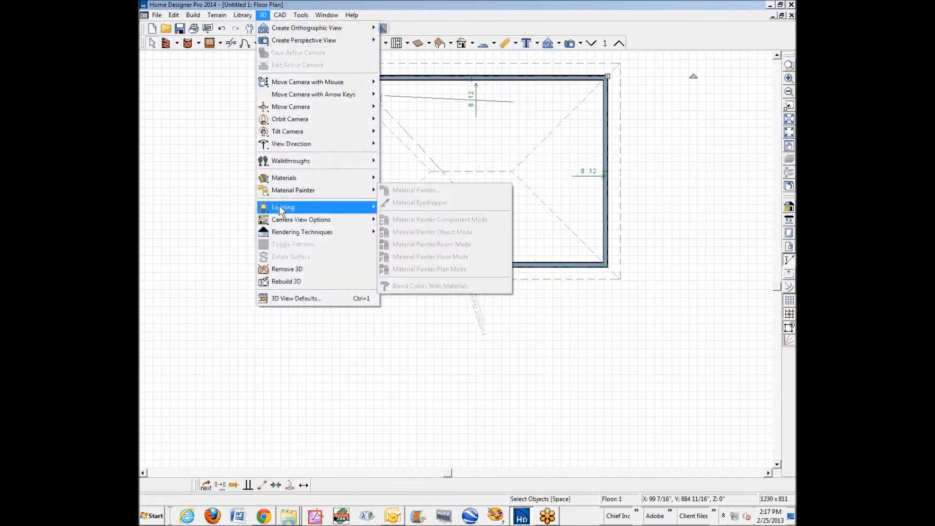
{"action": "left_click", "coordinate": [414, 208]}
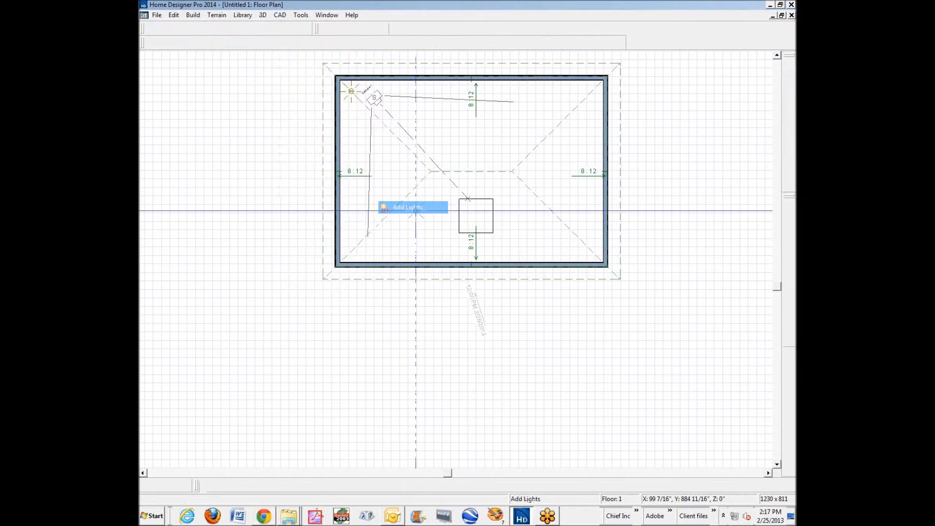
{"action": "left_click", "coordinate": [475, 219]}
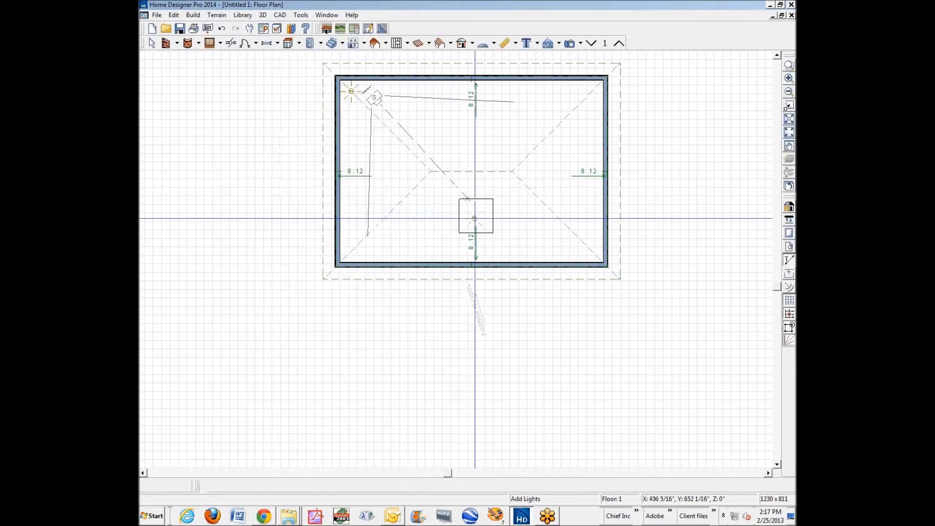
Step: Check the height setting of the light in the ceiling opening and the room's ceiling heights
{"action": "double_click", "coordinate": [475, 220]}
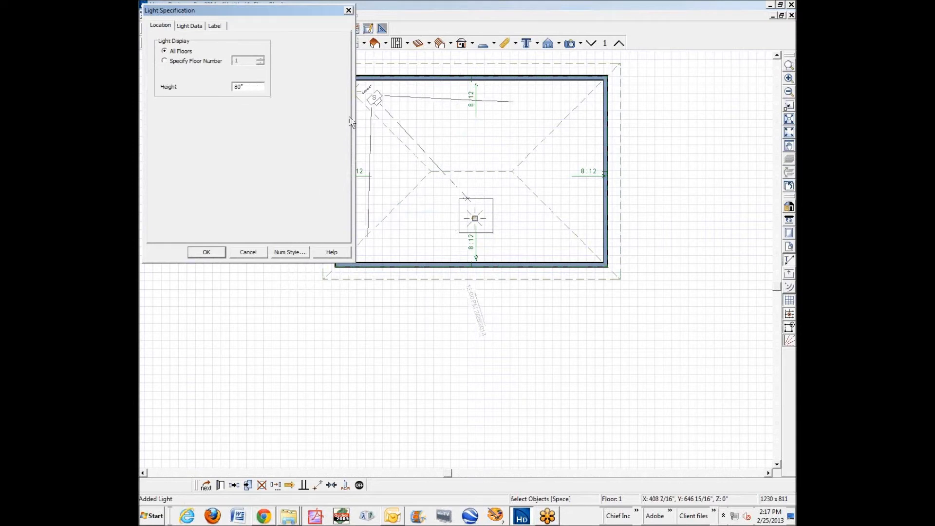
{"action": "left_click", "coordinate": [251, 254]}
{"action": "double_click", "coordinate": [462, 135]}
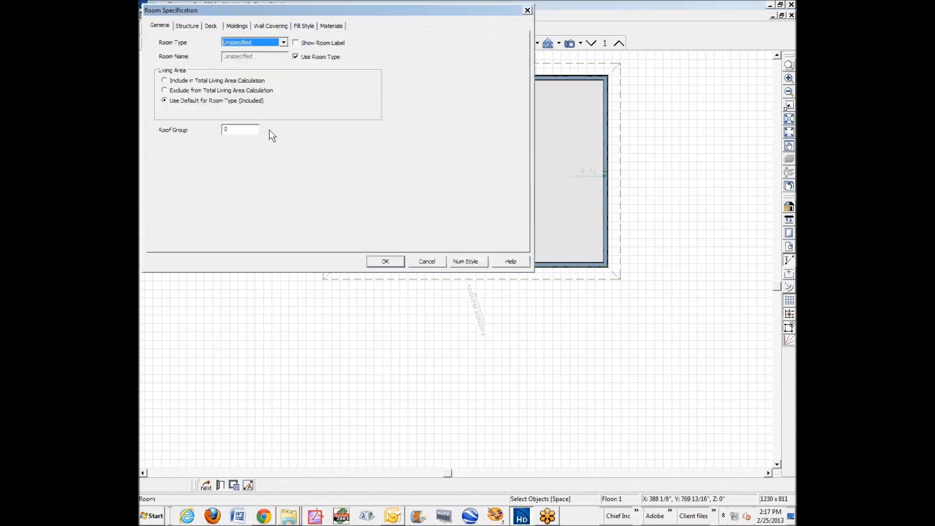
{"action": "left_click", "coordinate": [185, 23]}
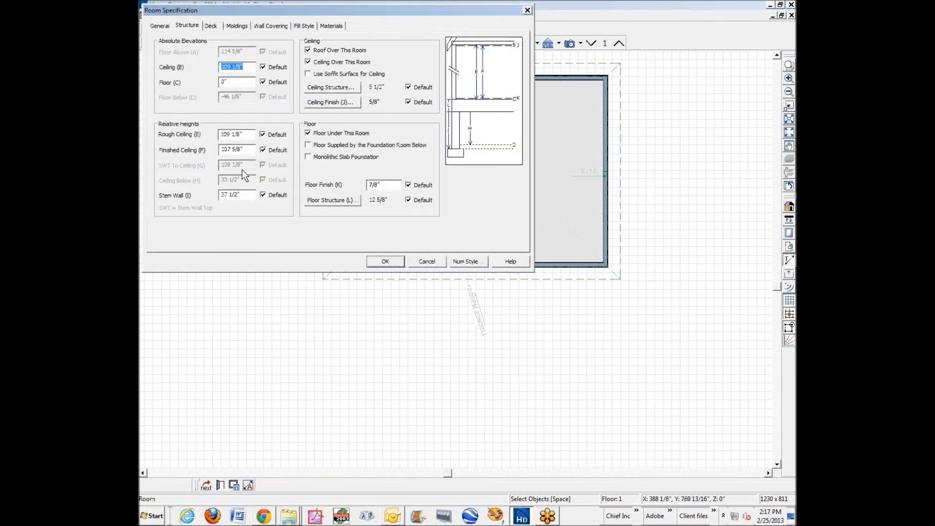
{"action": "left_click", "coordinate": [385, 261]}
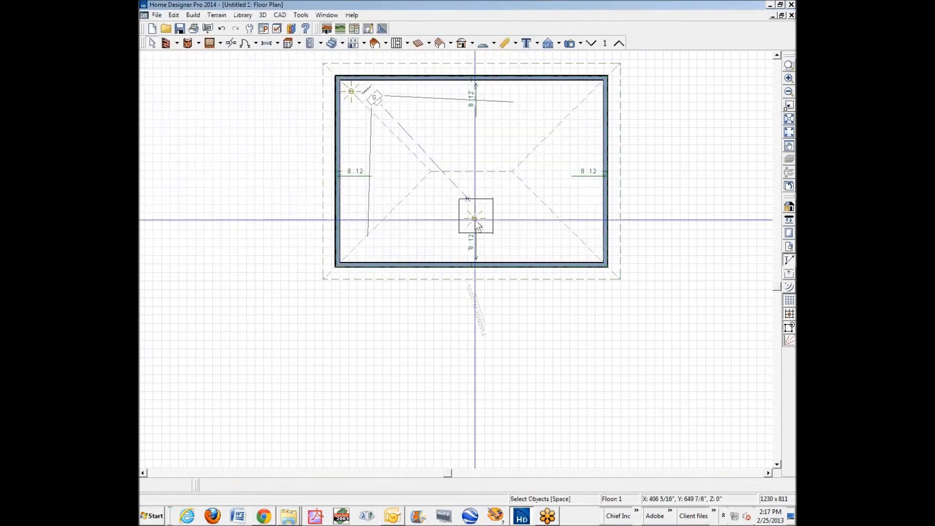
Step: Set the height of the light in the ceiling opening to 9'6"
{"action": "double_click", "coordinate": [470, 238]}
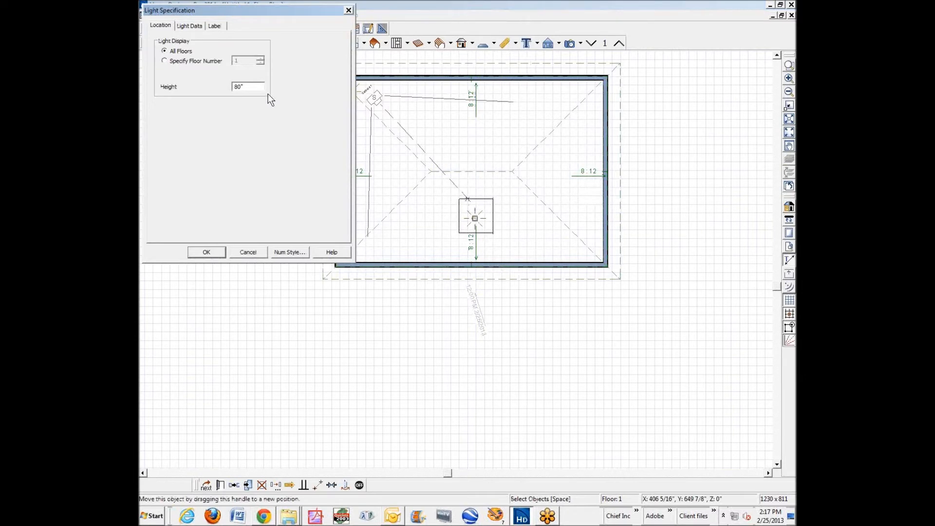
{"action": "left_click_drag", "start_coordinate": [252, 88], "coordinate": [236, 88]}
{"action": "type", "text": "9'6"}
Step: Set the opening light's intensity to 2850 Lumens (150W), keeping it a Point Light, and check the result in the camera view
{"action": "left_click", "coordinate": [190, 26]}
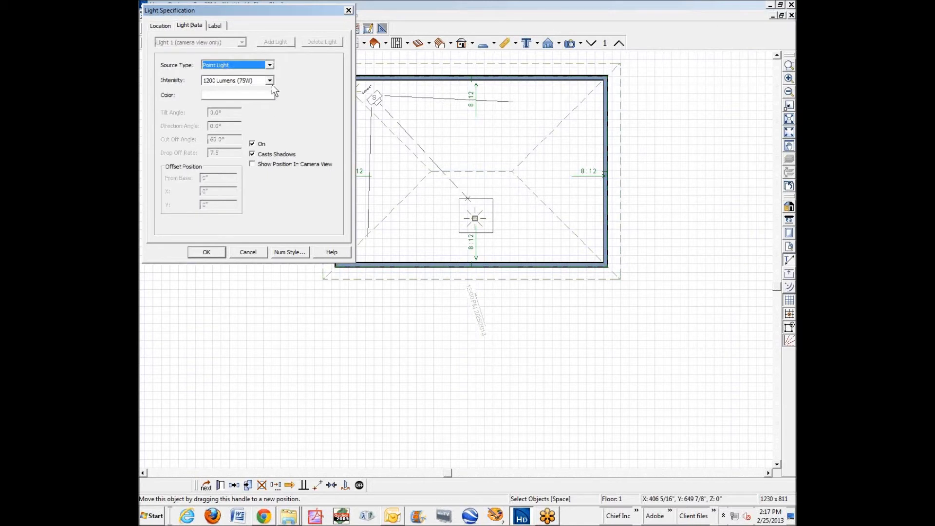
{"action": "left_click", "coordinate": [269, 66]}
{"action": "left_click", "coordinate": [270, 71]}
{"action": "left_click", "coordinate": [272, 80]}
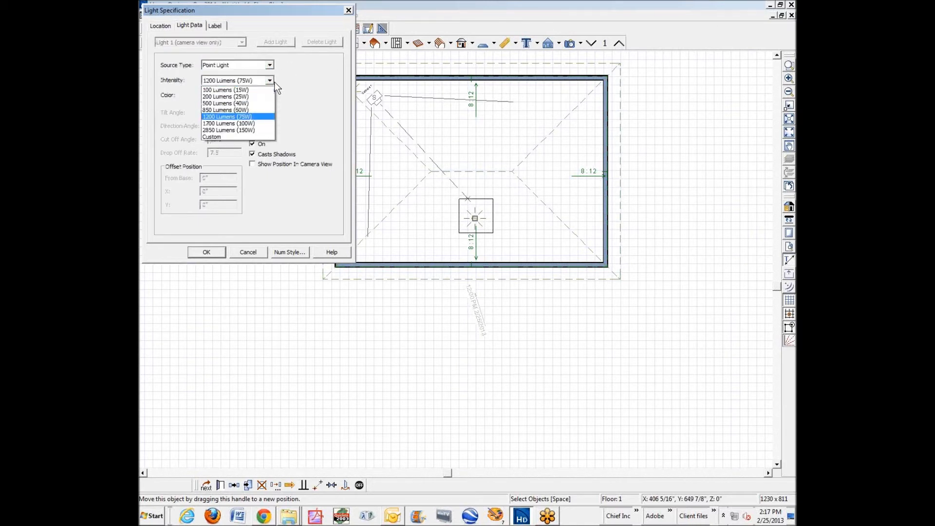
{"action": "left_click", "coordinate": [246, 130]}
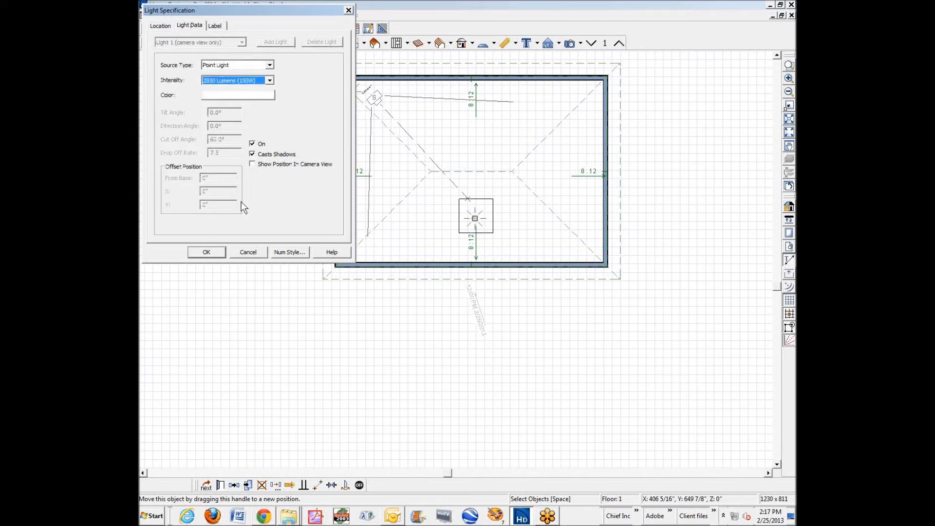
{"action": "left_click", "coordinate": [211, 253]}
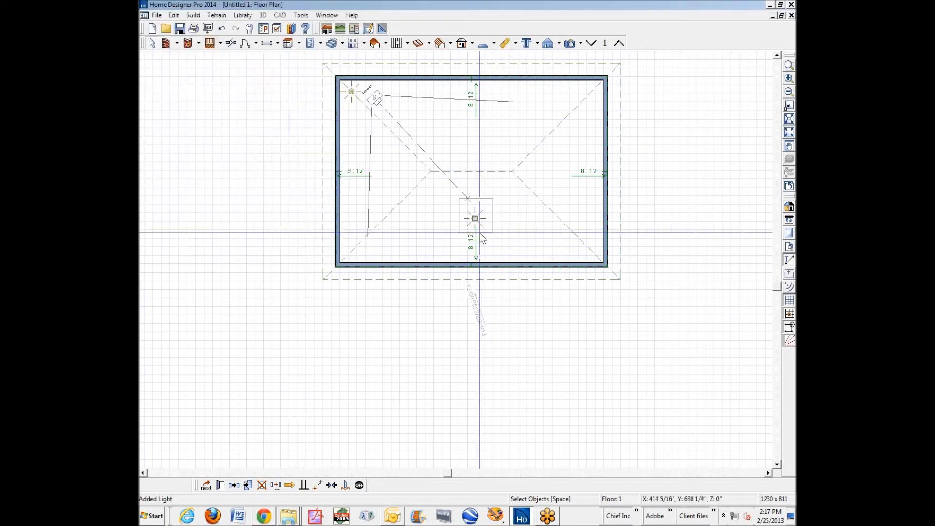
{"action": "key", "text": "ctrl+Tab"}
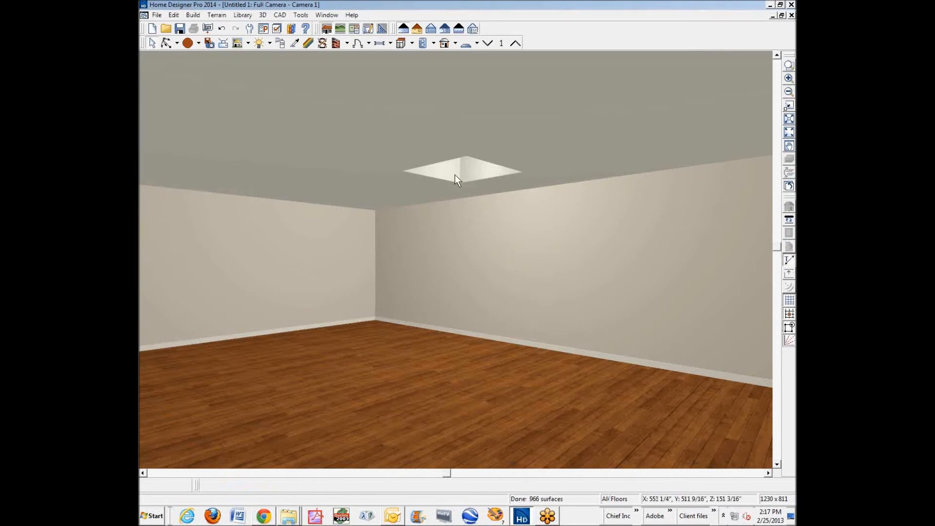
Step: Change the light in the ceiling opening to a Spot Light with a direction angle of -90°
{"action": "key", "text": "ctrl+Tab"}
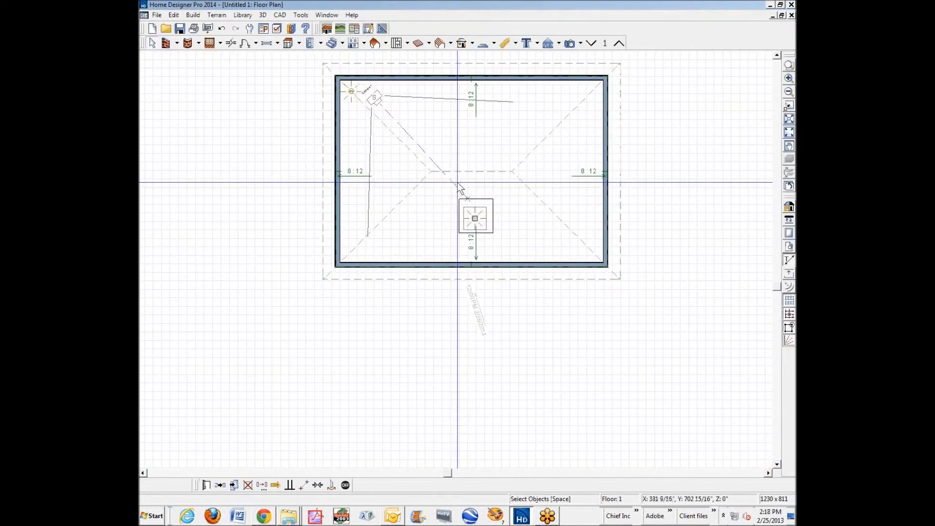
{"action": "double_click", "coordinate": [476, 218]}
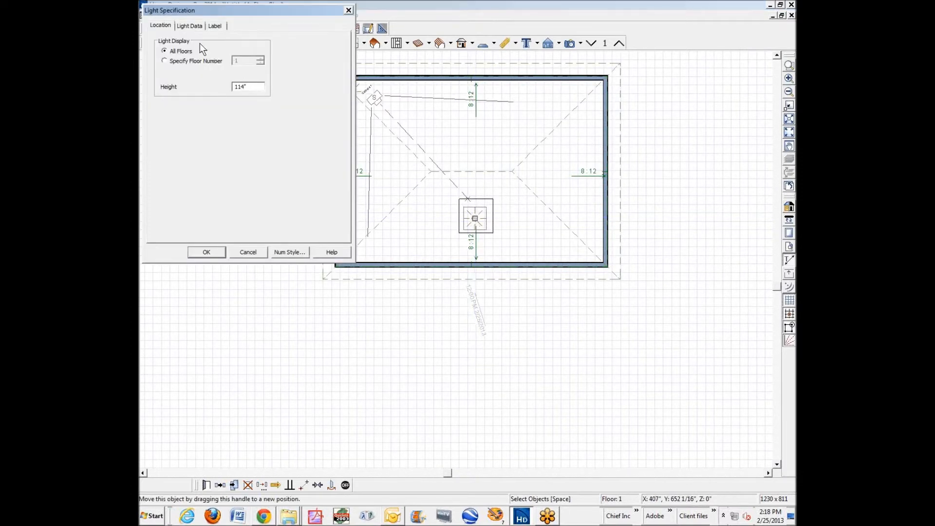
{"action": "left_click", "coordinate": [189, 26]}
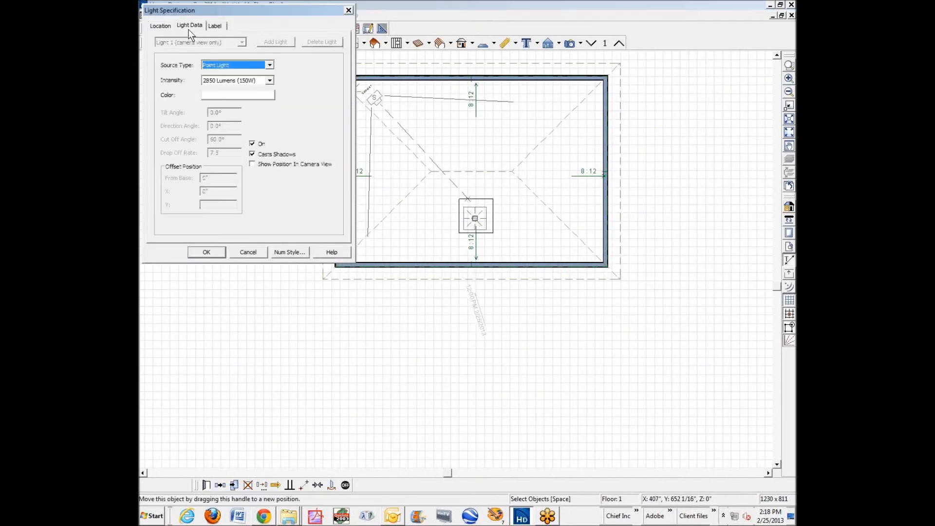
{"action": "left_click", "coordinate": [264, 66]}
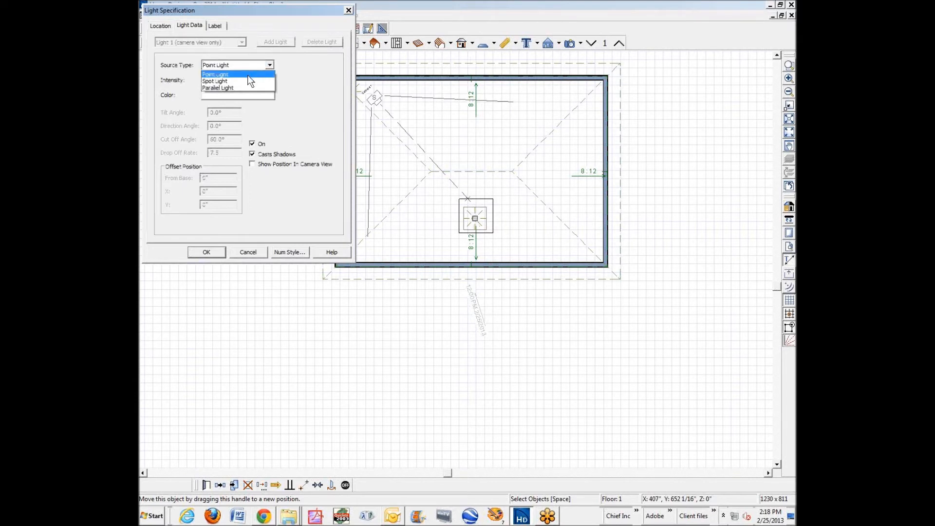
{"action": "left_click", "coordinate": [247, 81]}
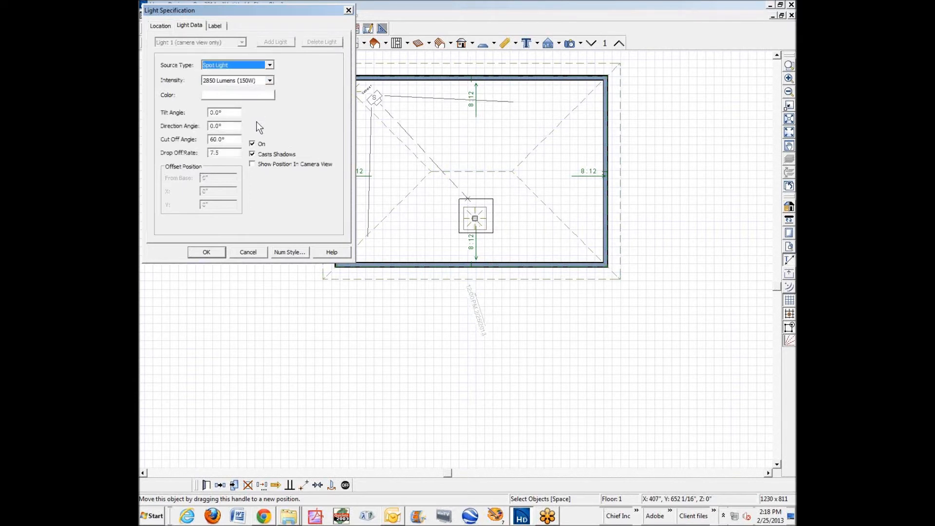
{"action": "left_click", "coordinate": [210, 126]}
{"action": "type", "text": "-90"}
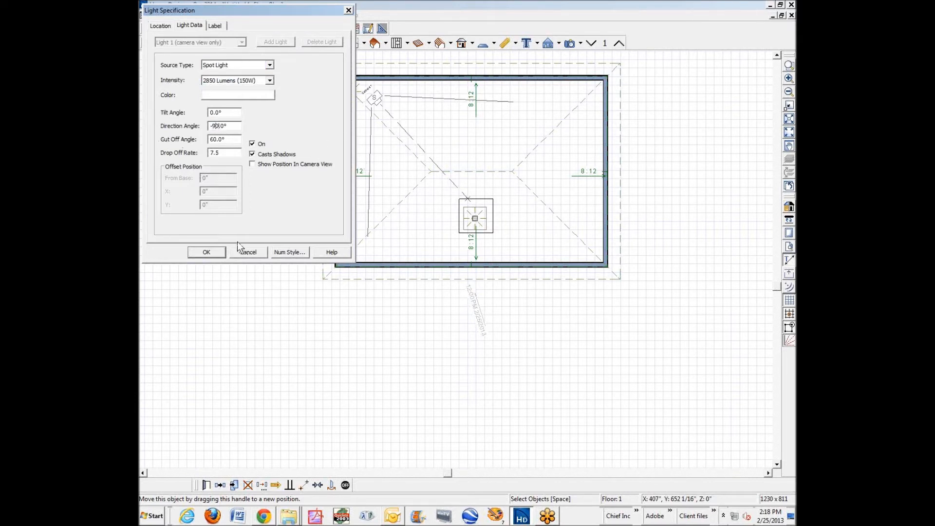
{"action": "left_click", "coordinate": [212, 253]}
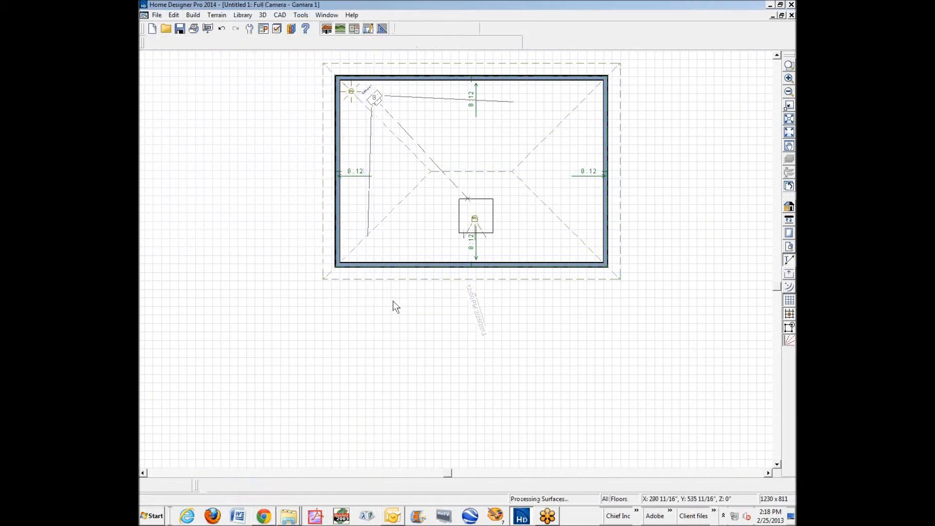
Step: Reapply a direction angle of -90° to the spot light in the ceiling opening and check the camera view
{"action": "left_click", "coordinate": [394, 308]}
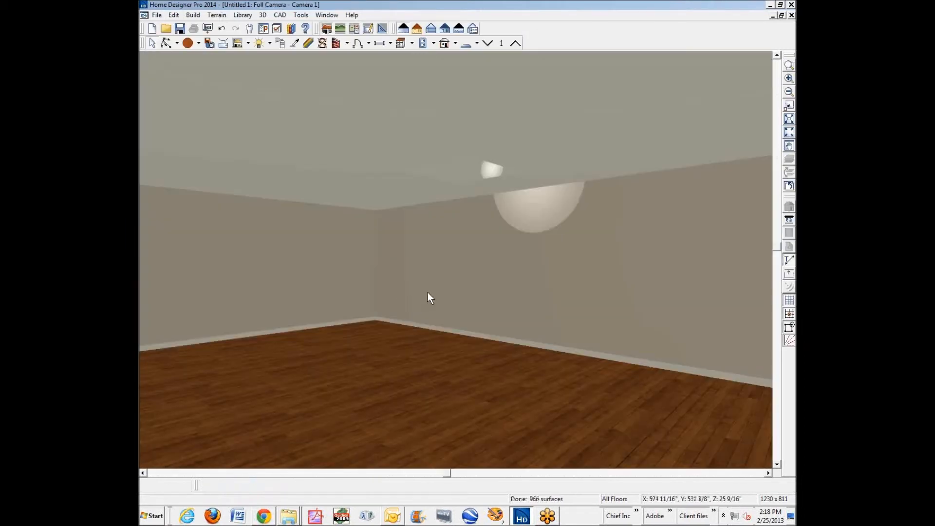
{"action": "key", "text": "ctrl+Tab"}
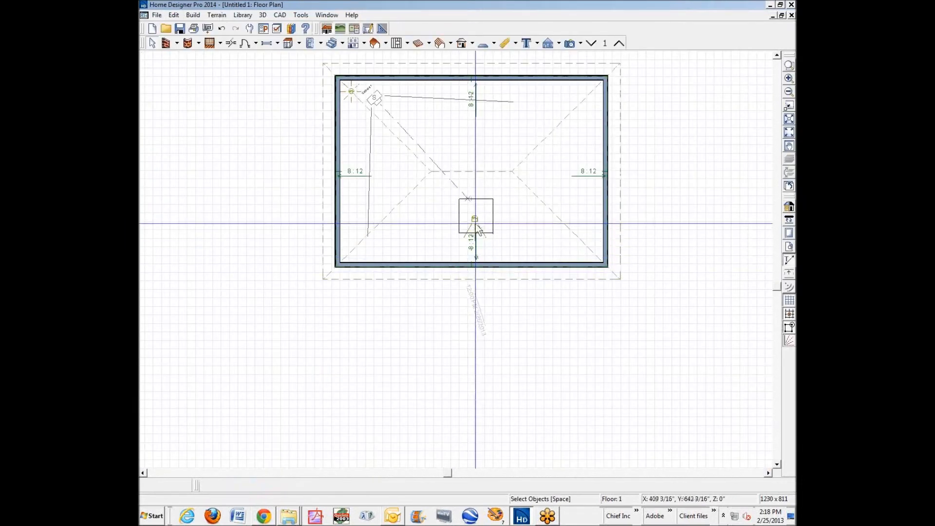
{"action": "left_click", "coordinate": [475, 219]}
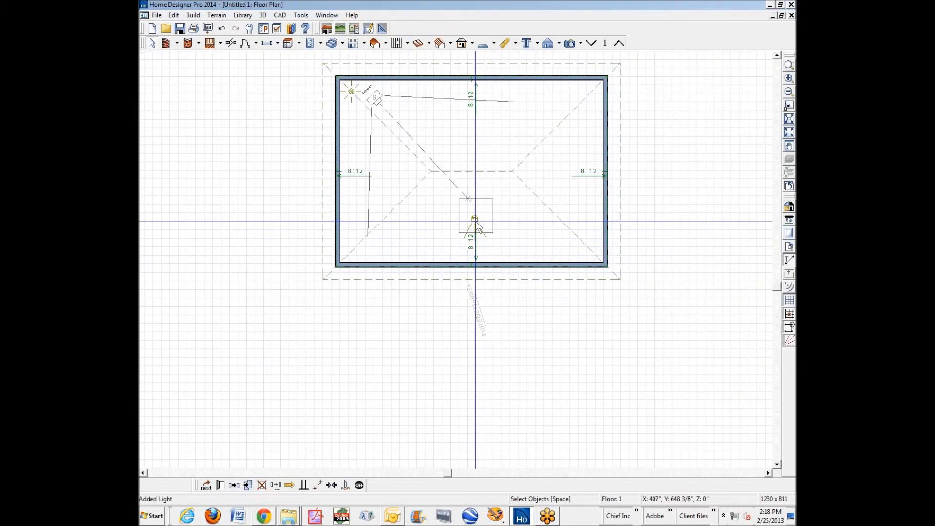
{"action": "left_click", "coordinate": [220, 485]}
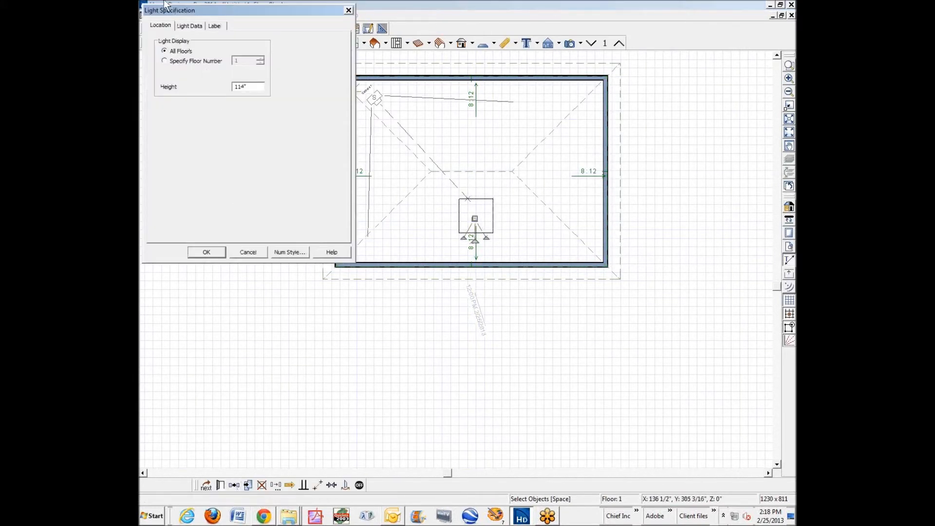
{"action": "left_click", "coordinate": [185, 25]}
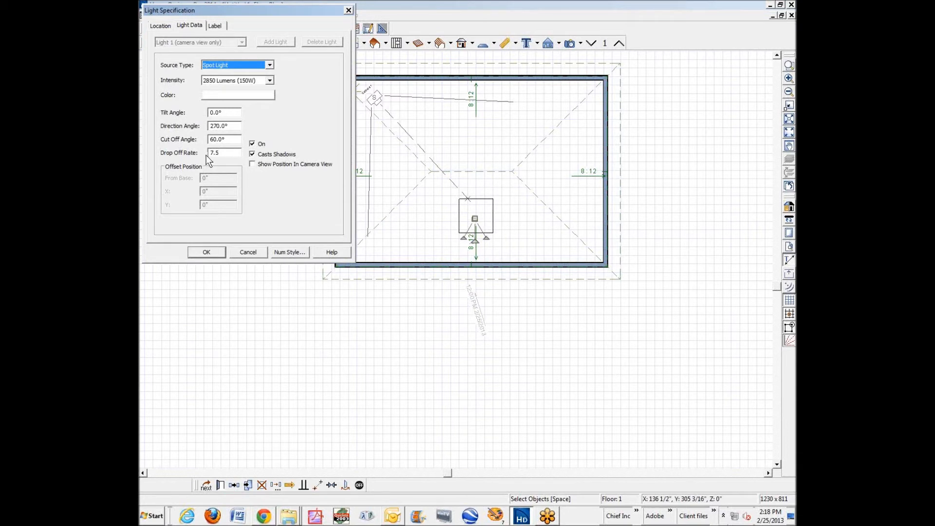
{"action": "double_click", "coordinate": [225, 126]}
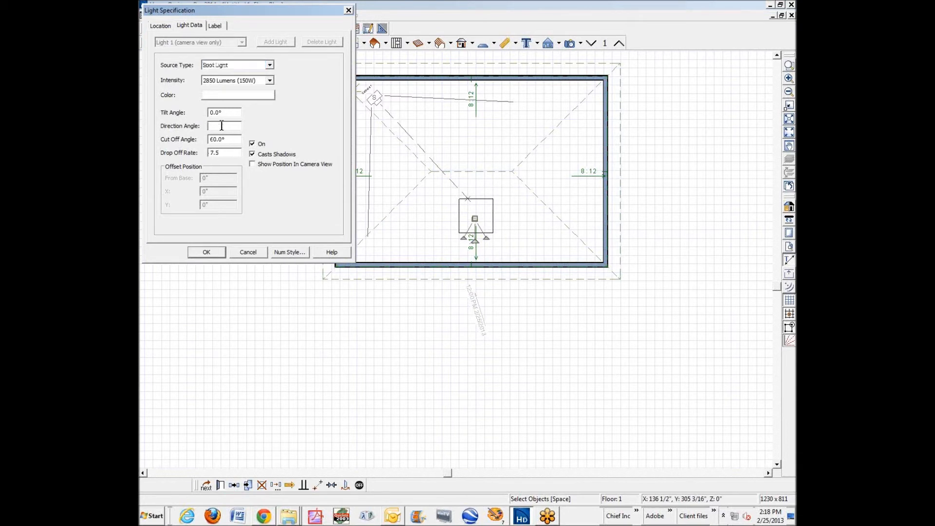
{"action": "type", "text": "-90"}
{"action": "key", "text": "Tab"}
{"action": "left_click", "coordinate": [217, 252]}
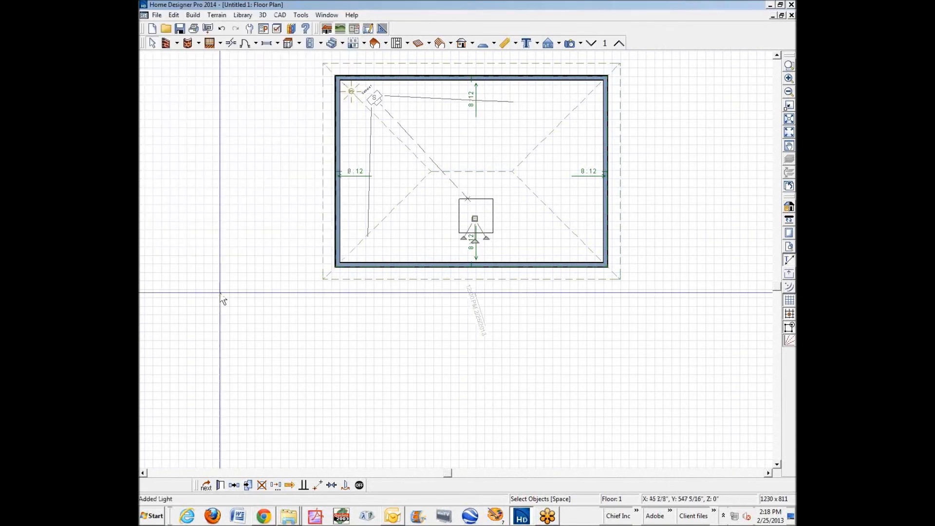
{"action": "key", "text": "ctrl+Tab"}
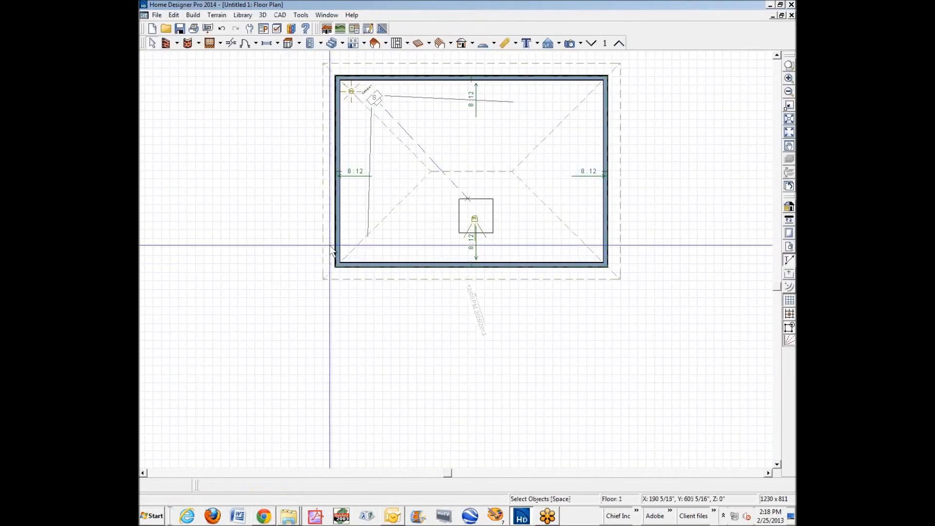
Step: Try a direction angle of 180° for the ceiling opening's spot light and check the camera view
{"action": "double_click", "coordinate": [476, 218]}
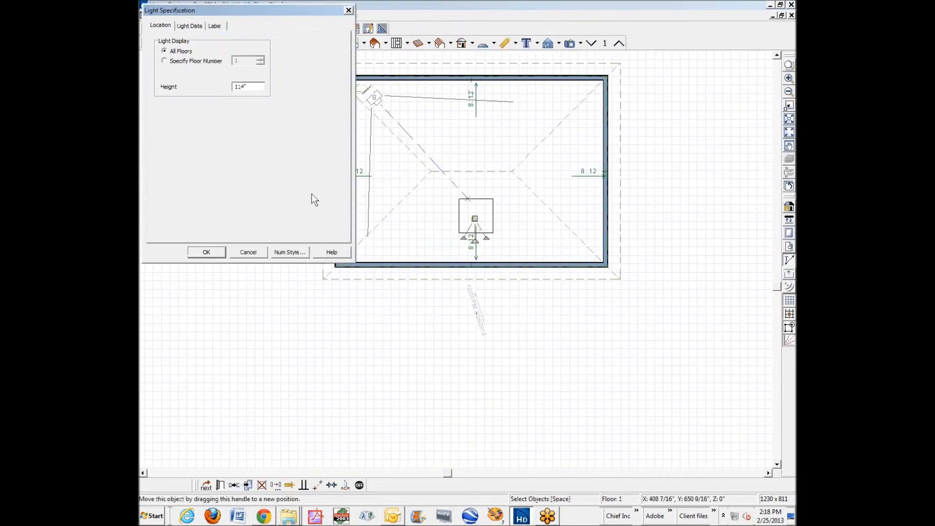
{"action": "left_click", "coordinate": [192, 25]}
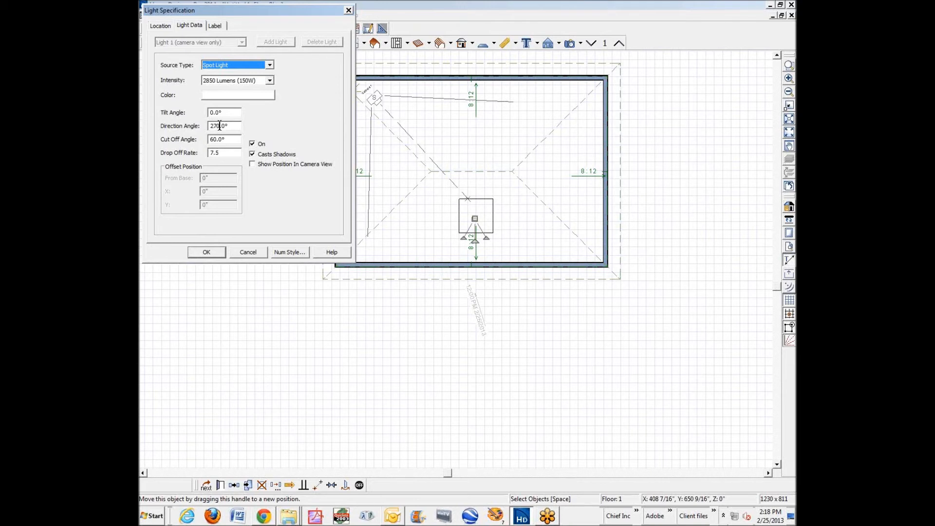
{"action": "left_click_drag", "start_coordinate": [220, 125], "coordinate": [180, 129]}
{"action": "type", "text": "180"}
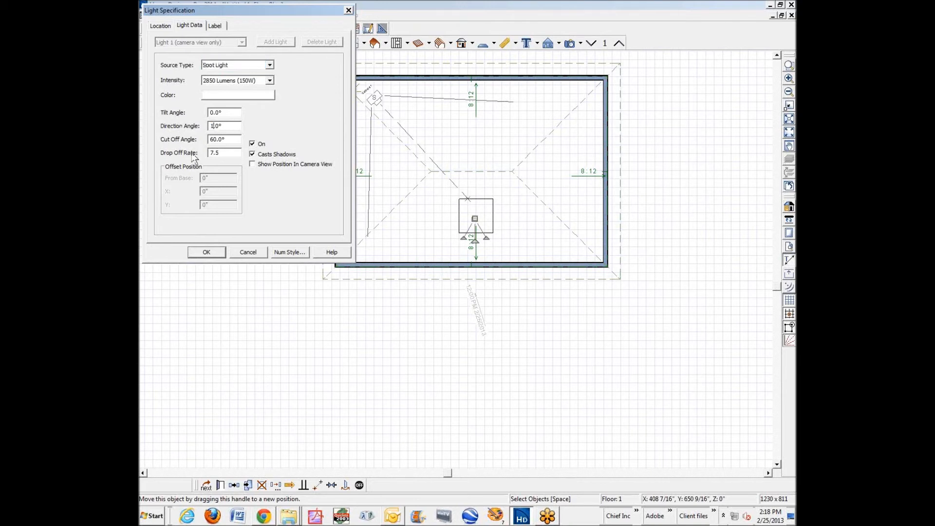
{"action": "left_click", "coordinate": [206, 252]}
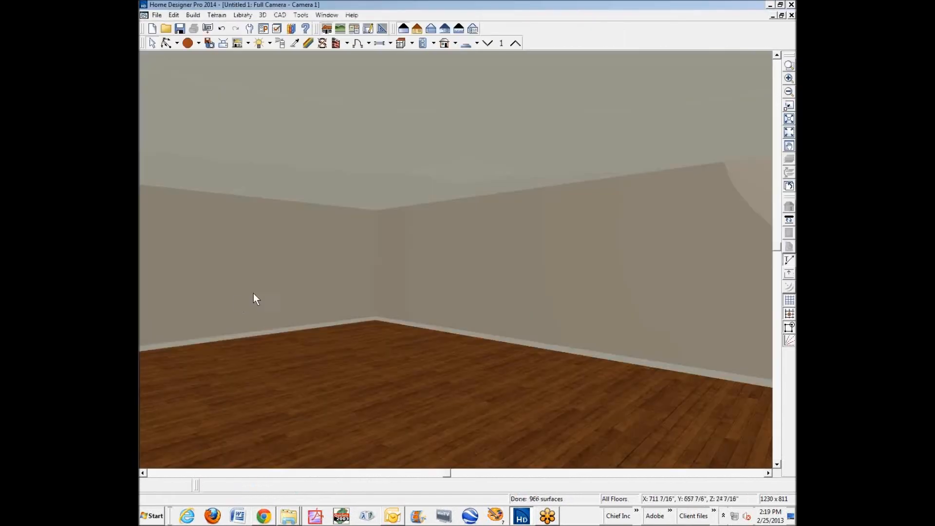
Step: Try a direction angle of 360° for the ceiling opening's spot light and look at the result in 3D
{"action": "key", "text": "ctrl+Tab"}
{"action": "double_click", "coordinate": [475, 219]}
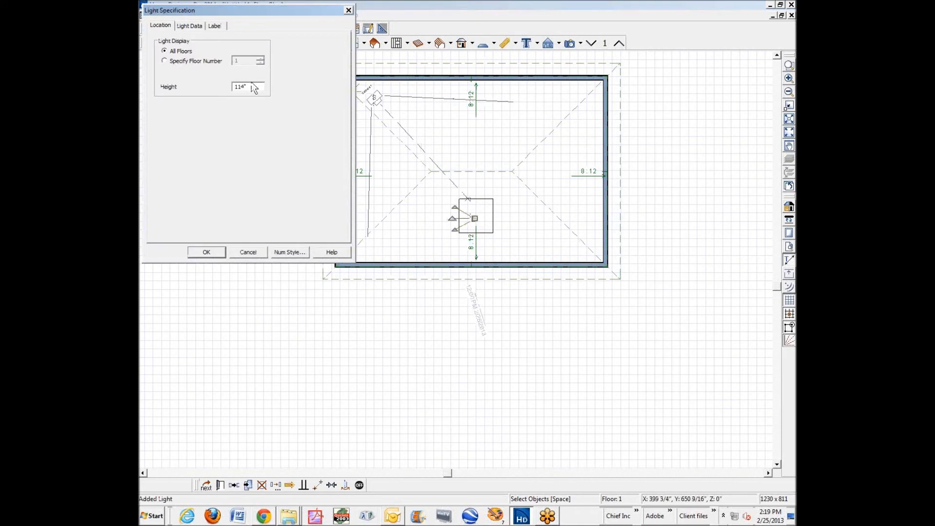
{"action": "left_click", "coordinate": [183, 26]}
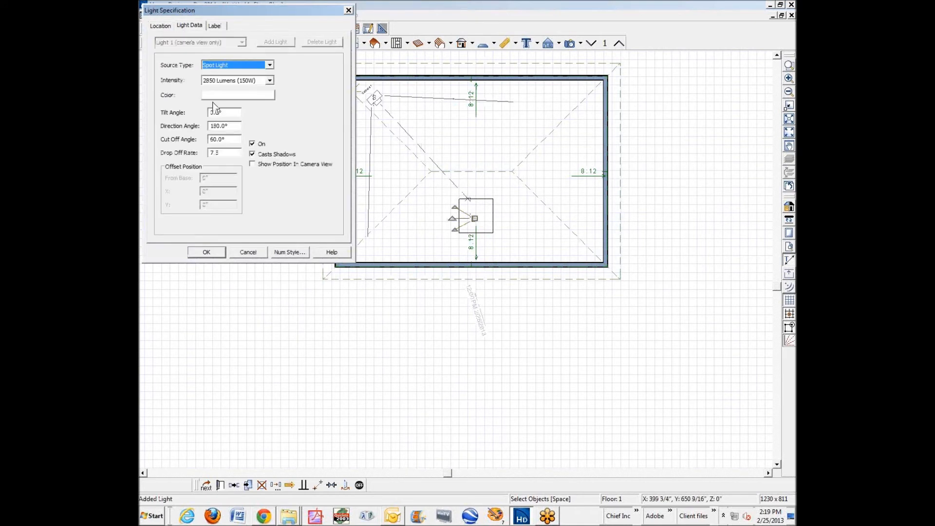
{"action": "left_click", "coordinate": [232, 125]}
{"action": "type", "text": "360"}
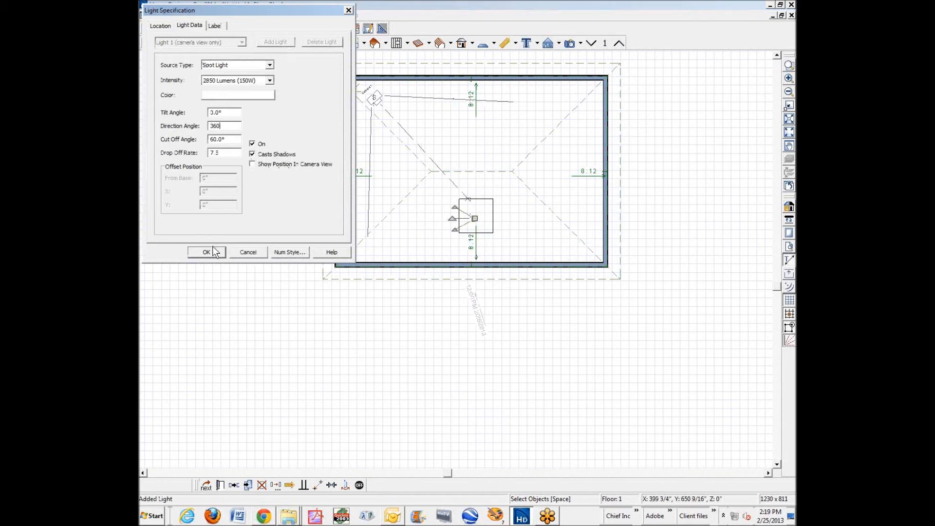
{"action": "left_click", "coordinate": [206, 252]}
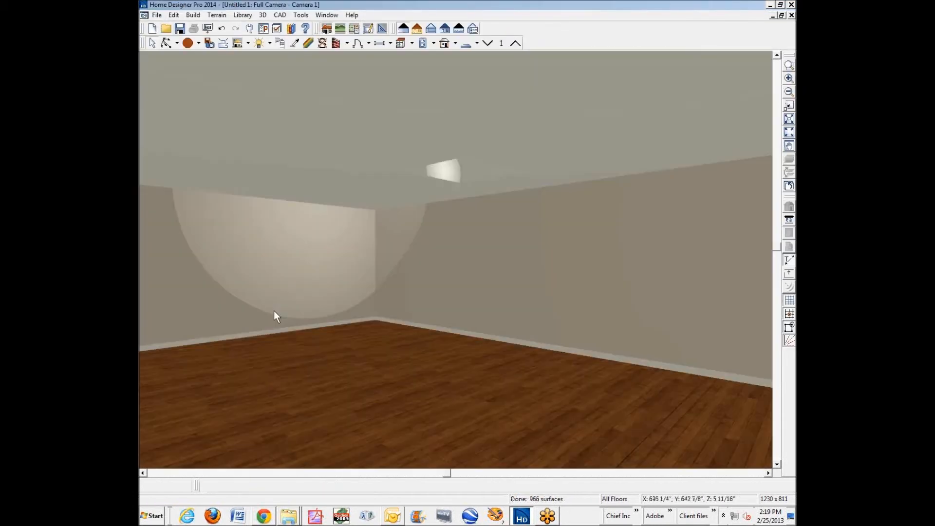
Step: Try a direction angle of 90° for the spot light in the ceiling opening and check it in the camera view
{"action": "key", "text": "ctrl+Tab"}
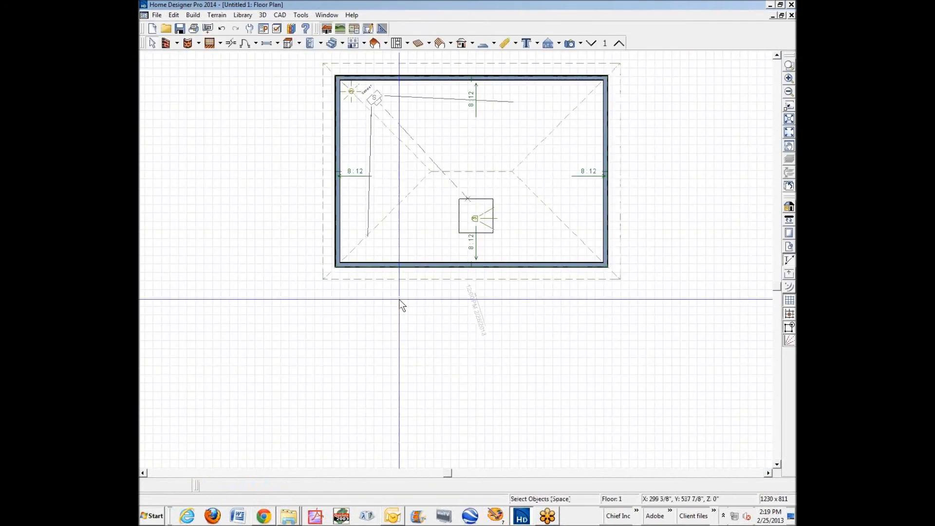
{"action": "double_click", "coordinate": [474, 218]}
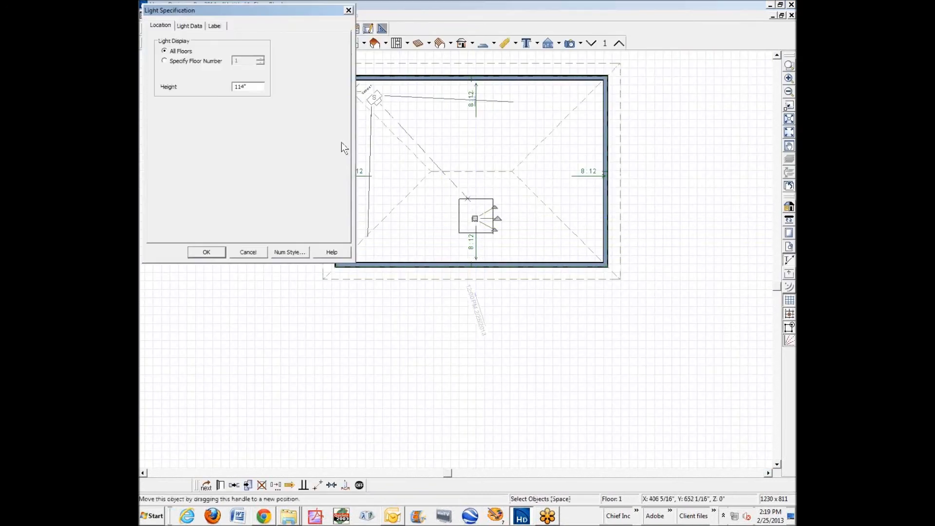
{"action": "left_click", "coordinate": [188, 26]}
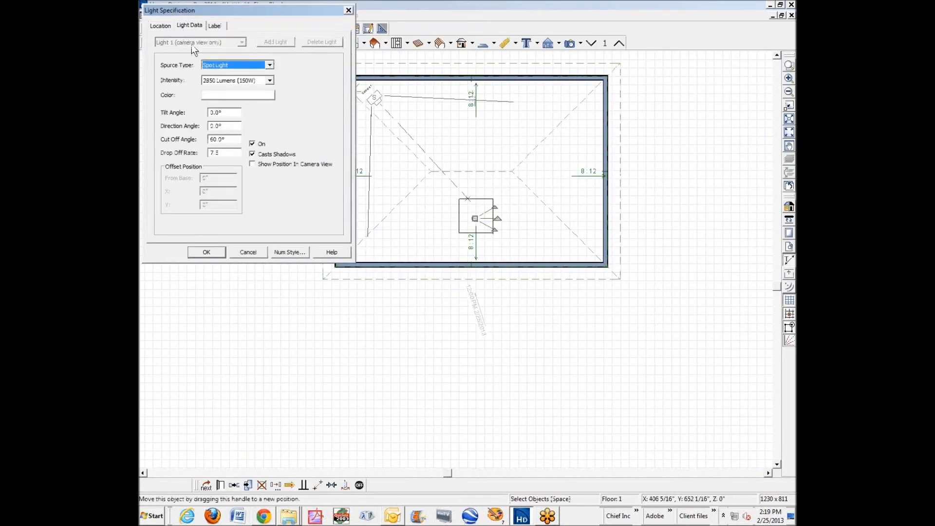
{"action": "left_click", "coordinate": [210, 141]}
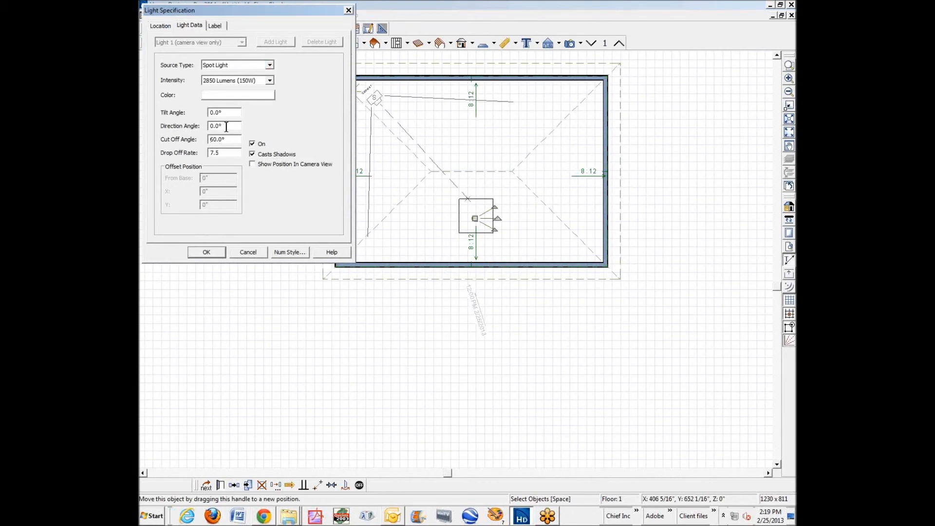
{"action": "left_click_drag", "start_coordinate": [214, 126], "coordinate": [210, 126]}
{"action": "type", "text": "90"}
{"action": "left_click", "coordinate": [211, 257]}
{"action": "key", "text": "ctrl+Tab"}
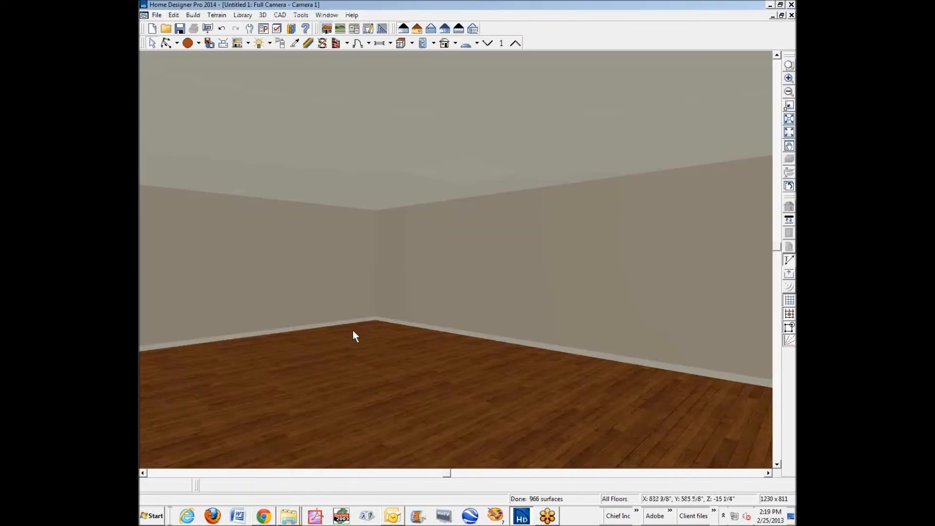
Step: Change the opening spot light's direction angle back to -90°
{"action": "key", "text": "ctrl+Tab"}
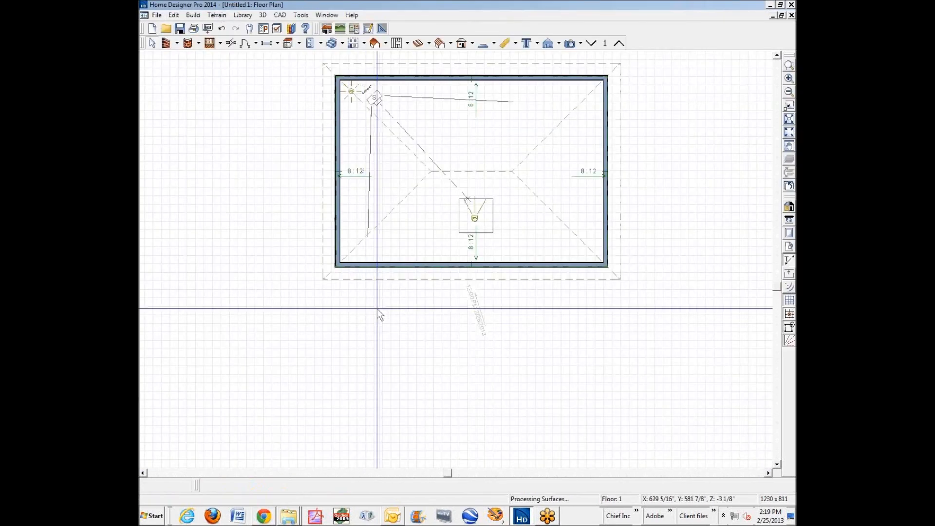
{"action": "double_click", "coordinate": [473, 225]}
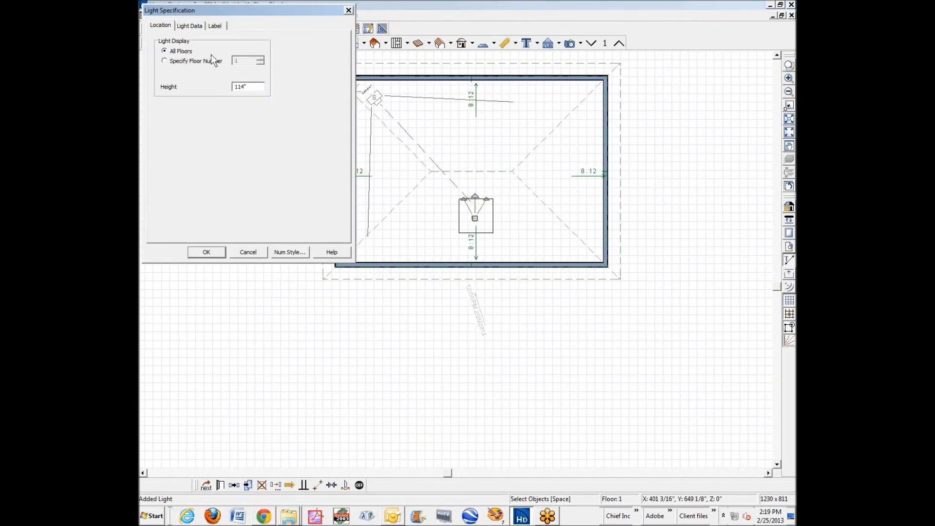
{"action": "left_click", "coordinate": [189, 25]}
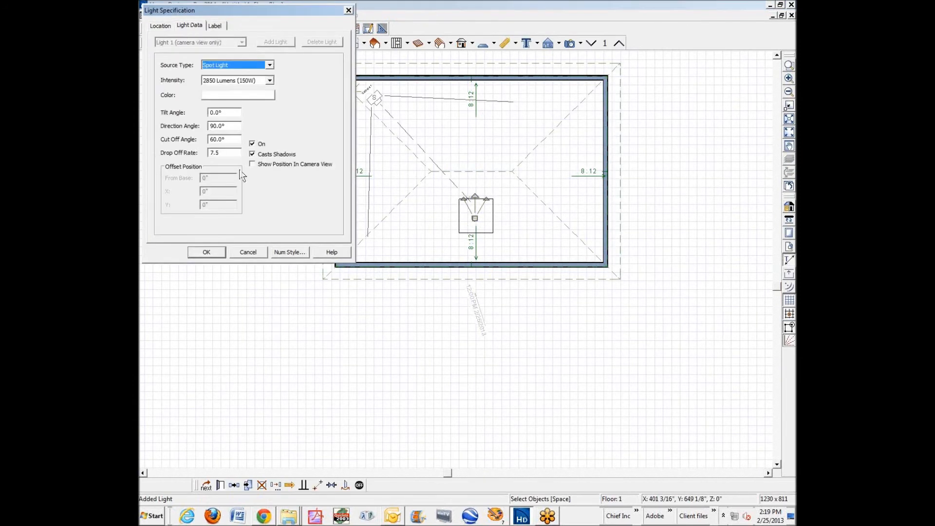
{"action": "left_click", "coordinate": [213, 126]}
{"action": "type", "text": "-"}
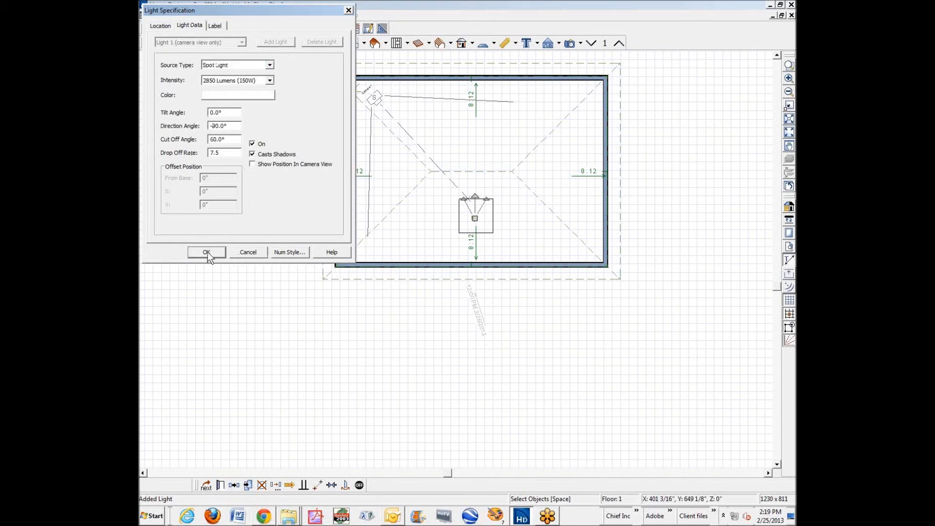
{"action": "left_click", "coordinate": [221, 250]}
Step: Set the direction angle of the ceiling opening's spot light to 120° and check the camera view
{"action": "left_click_drag", "start_coordinate": [220, 125], "coordinate": [156, 124]}
{"action": "type", "text": "120"}
{"action": "left_click", "coordinate": [211, 251]}
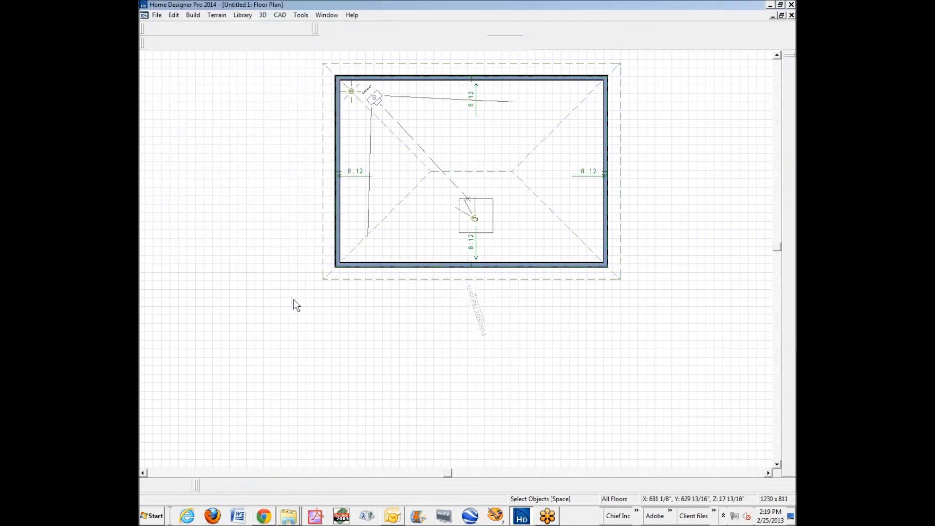
{"action": "key", "text": "ctrl+Tab"}
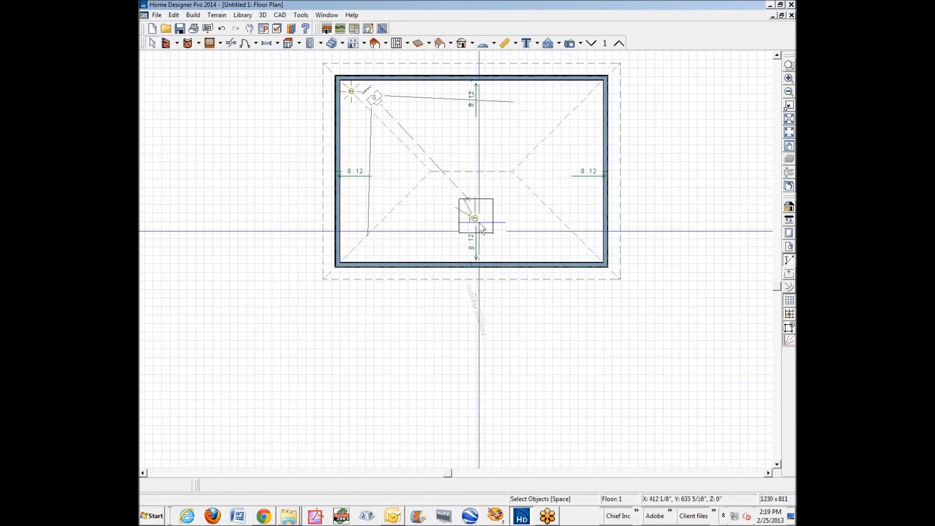
Step: Set the tilt angle of the spot light in the ceiling opening to -90° and check the result in the camera view
{"action": "double_click", "coordinate": [474, 217]}
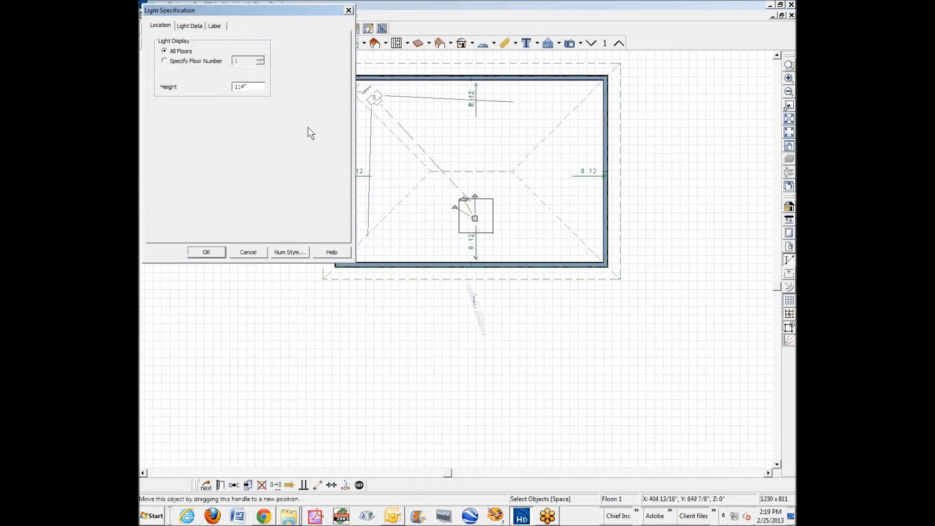
{"action": "left_click", "coordinate": [190, 27]}
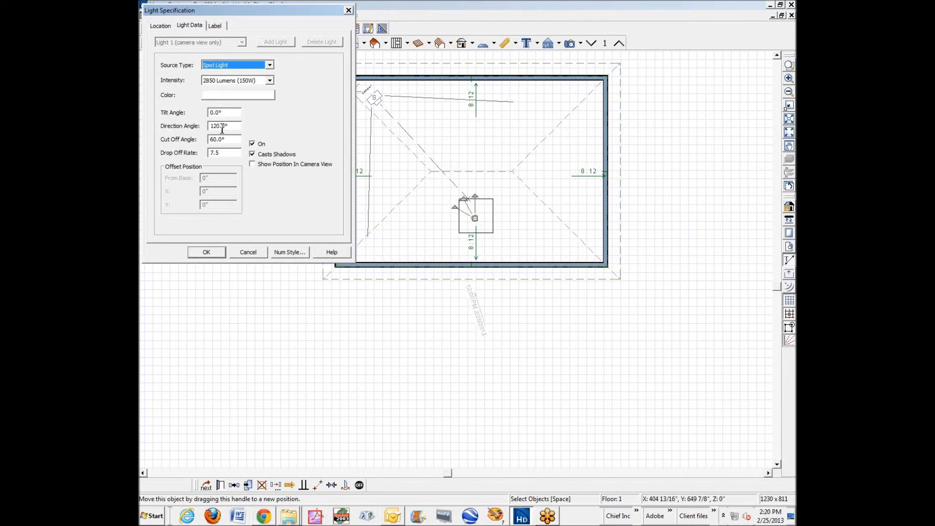
{"action": "left_click", "coordinate": [213, 113]}
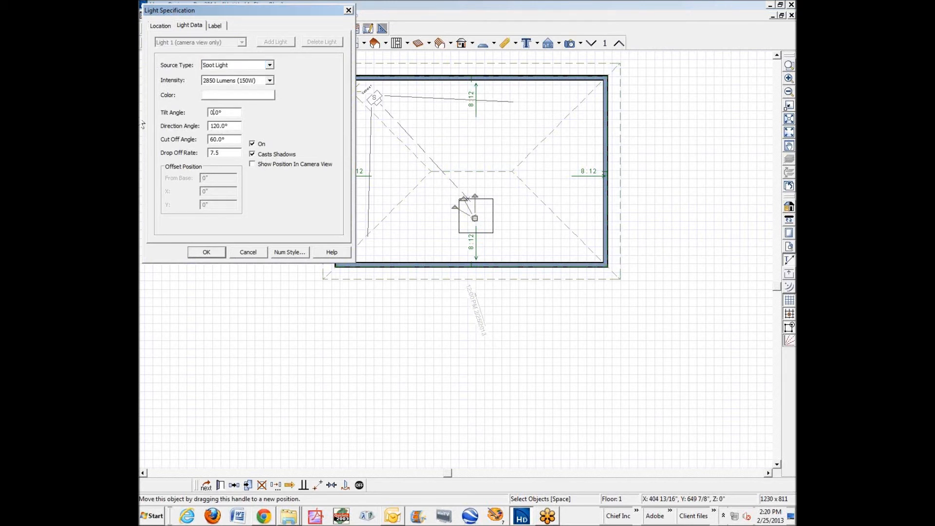
{"action": "type", "text": "-90"}
{"action": "left_click", "coordinate": [219, 253]}
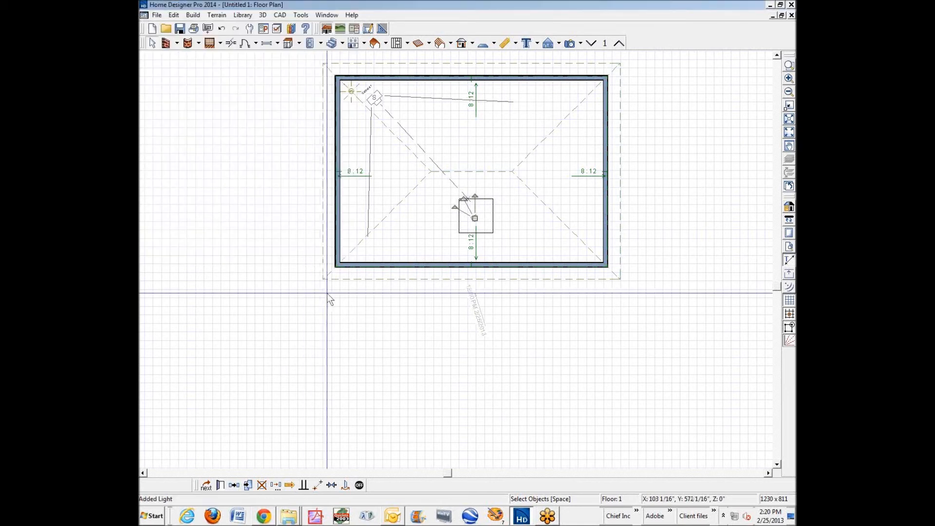
{"action": "key", "text": "ctrl+Tab"}
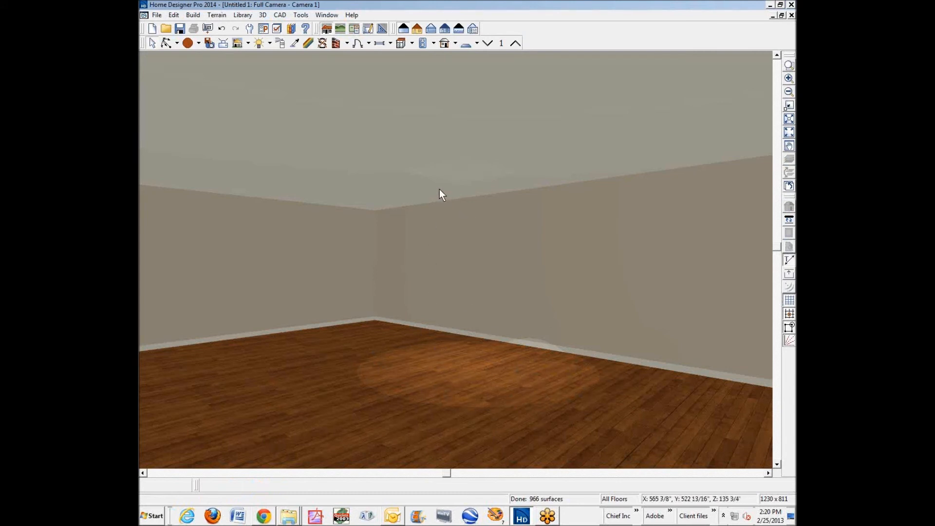
Step: Try a height of 132" and a direction angle of 0° for the ceiling opening's spot light and check the camera view
{"action": "key", "text": "ctrl+Tab"}
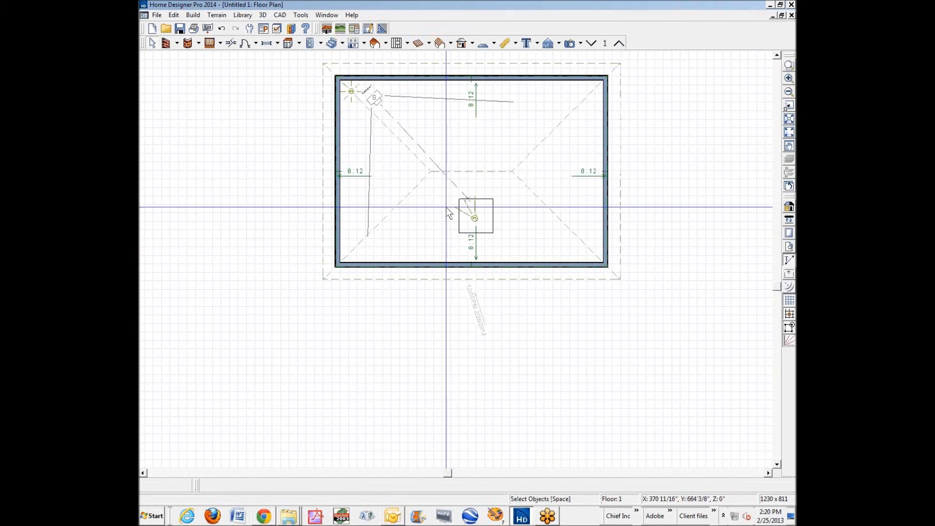
{"action": "double_click", "coordinate": [475, 217]}
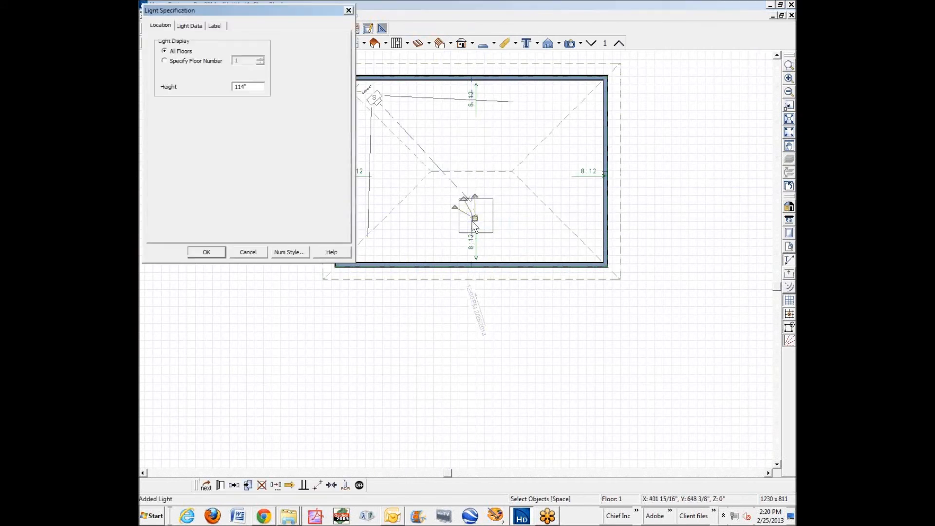
{"action": "double_click", "coordinate": [249, 88]}
{"action": "type", "text": "132"}
{"action": "left_click", "coordinate": [185, 26]}
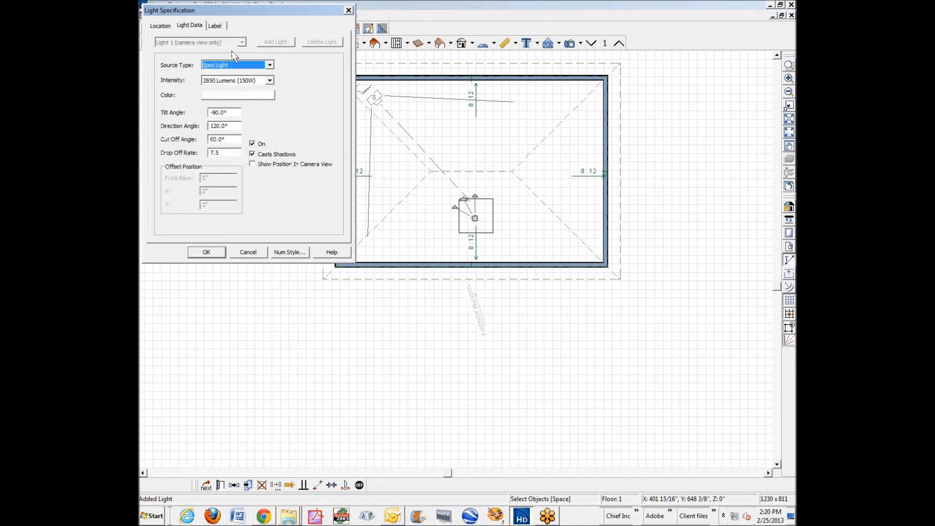
{"action": "double_click", "coordinate": [220, 126]}
{"action": "type", "text": "0"}
{"action": "left_click", "coordinate": [223, 251]}
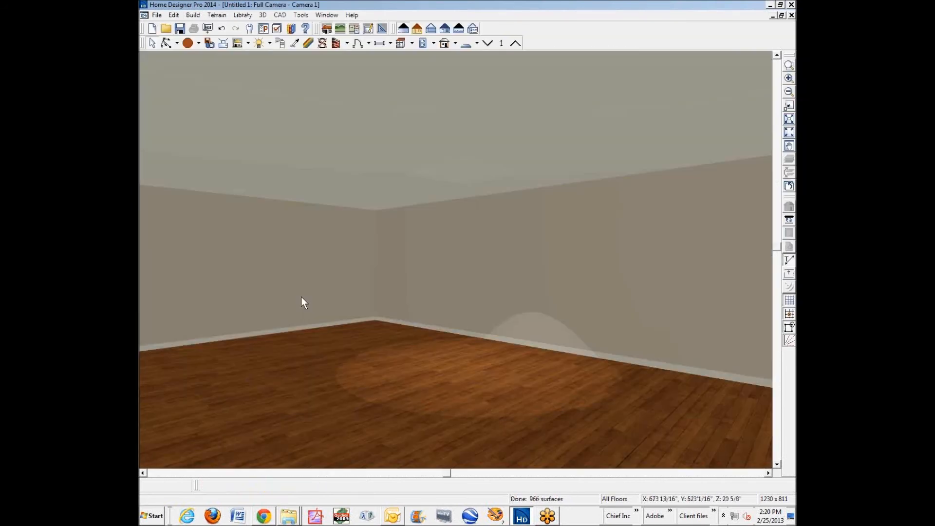
{"action": "scroll", "coordinate": [440, 307], "scroll_direction": "down", "scroll_amount": 2}
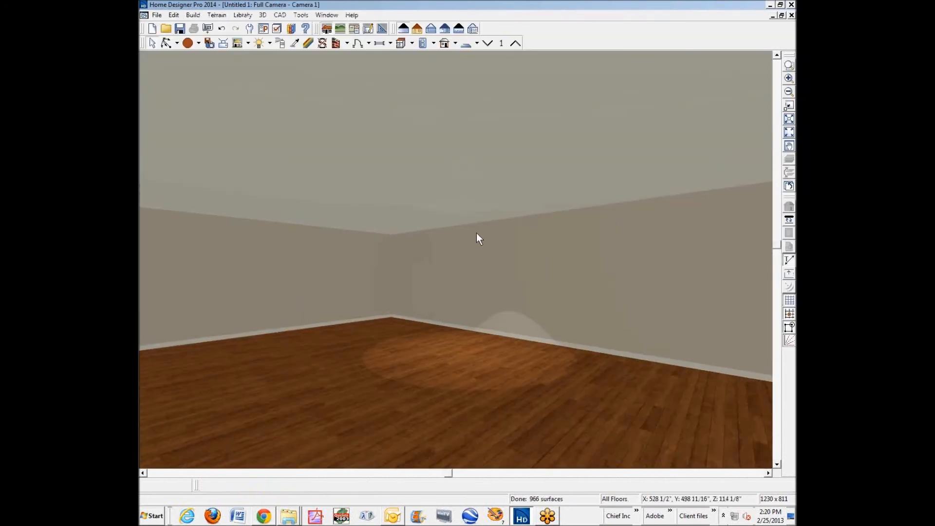
Step: Try Point Light as the source type for the light in the ceiling opening and check it in the camera view
{"action": "key", "text": "ctrl+Tab"}
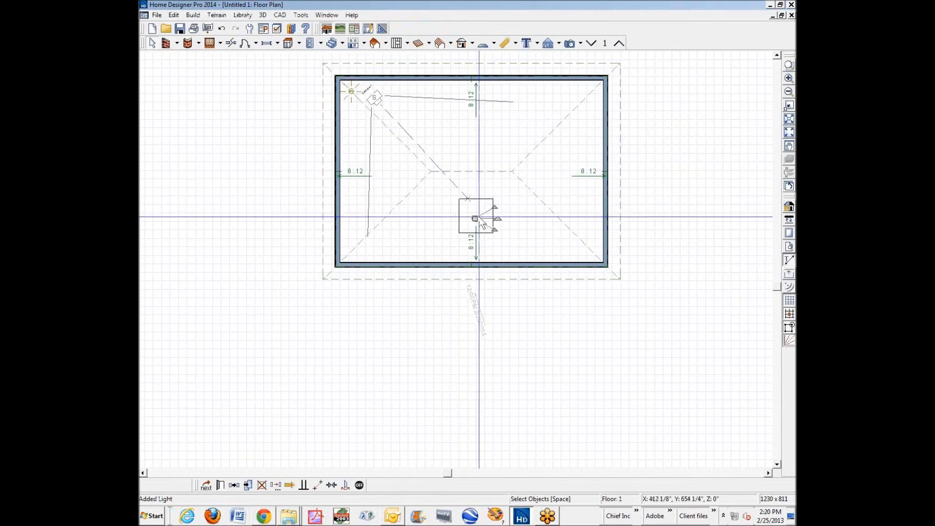
{"action": "left_click", "coordinate": [248, 485]}
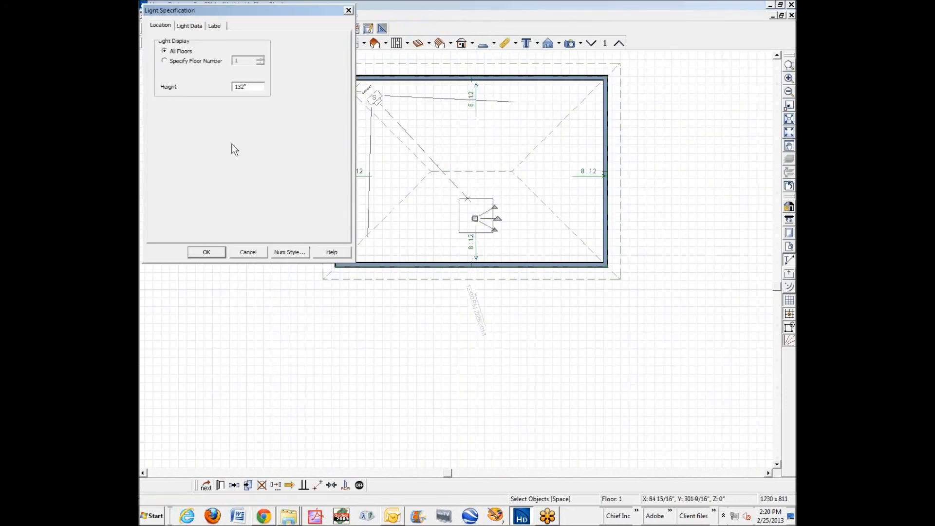
{"action": "left_click", "coordinate": [189, 26]}
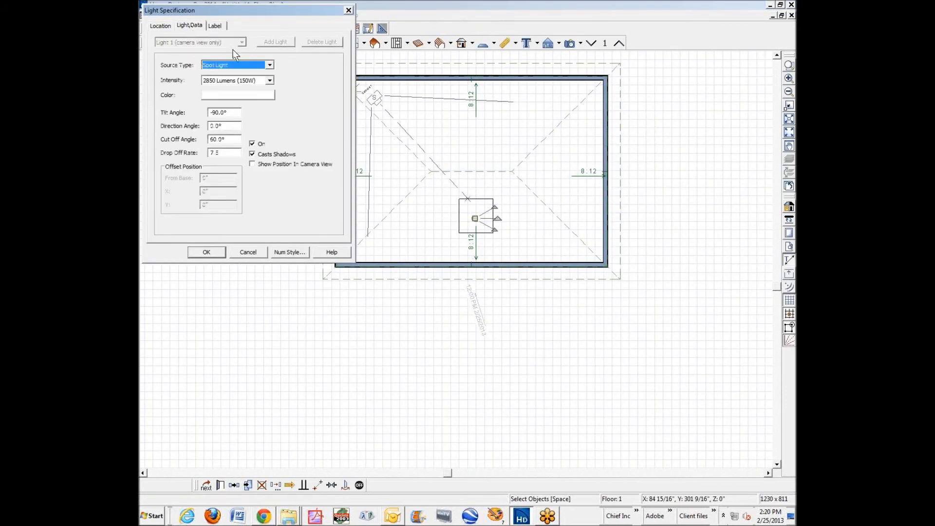
{"action": "left_click", "coordinate": [269, 64]}
{"action": "left_click", "coordinate": [243, 73]}
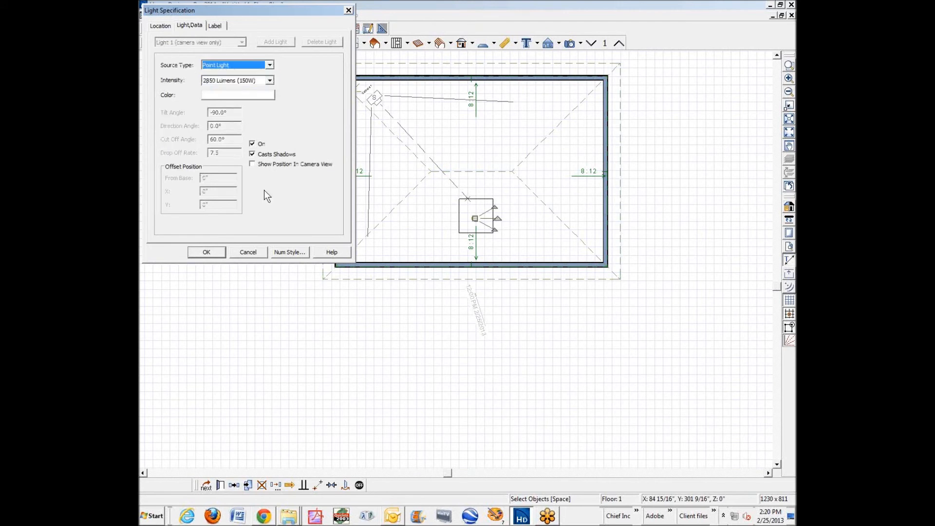
{"action": "left_click", "coordinate": [208, 252]}
{"action": "key", "text": "ctrl+Tab"}
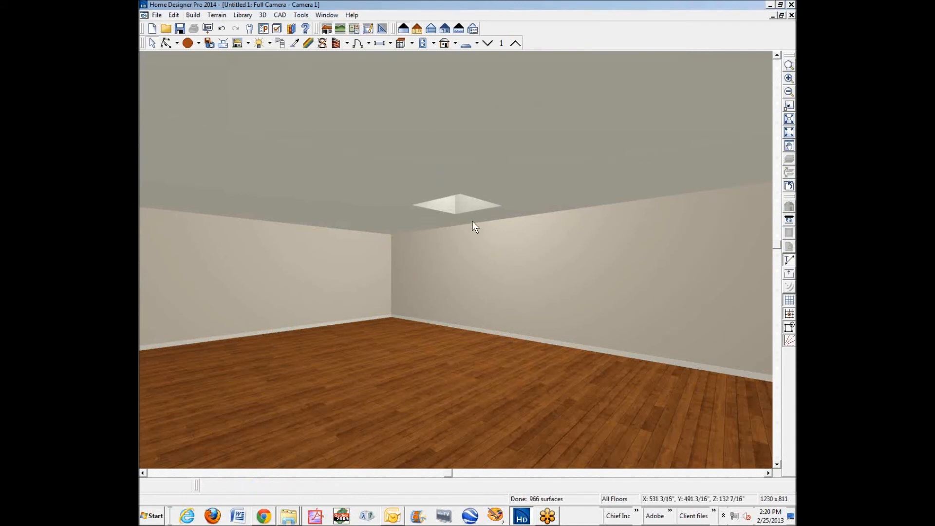
Step: Delete the light in the ceiling opening and check the room in the camera view
{"action": "key", "text": "ctrl+Tab"}
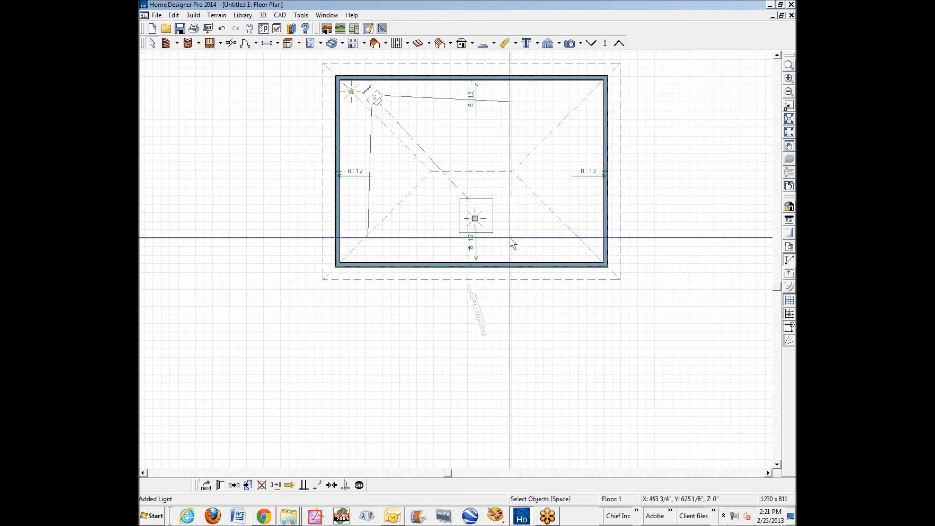
{"action": "key", "text": "ctrl+Tab"}
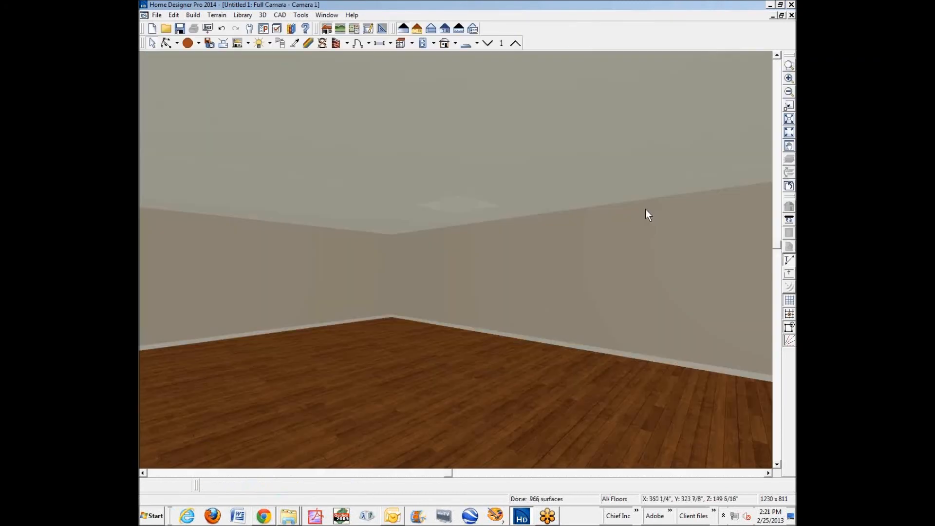
Step: Set the Sun Angle's time to 1PM and check the ceiling opening in the camera view
{"action": "key", "text": "ctrl+Tab"}
{"action": "double_click", "coordinate": [486, 310]}
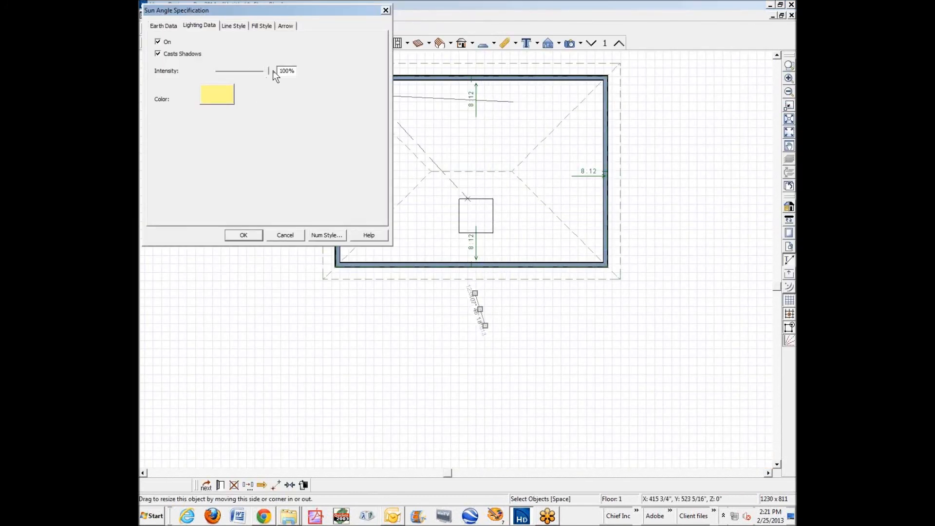
{"action": "left_click", "coordinate": [179, 26]}
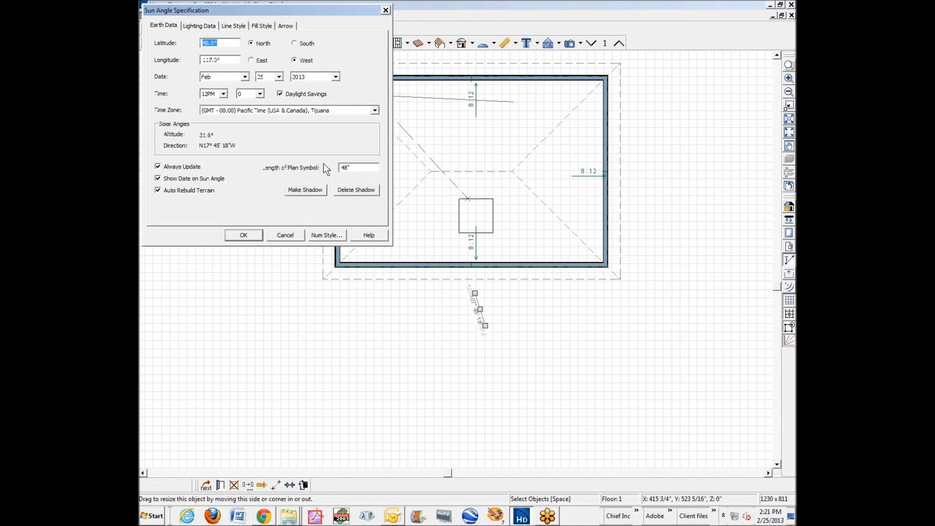
{"action": "left_click", "coordinate": [222, 94]}
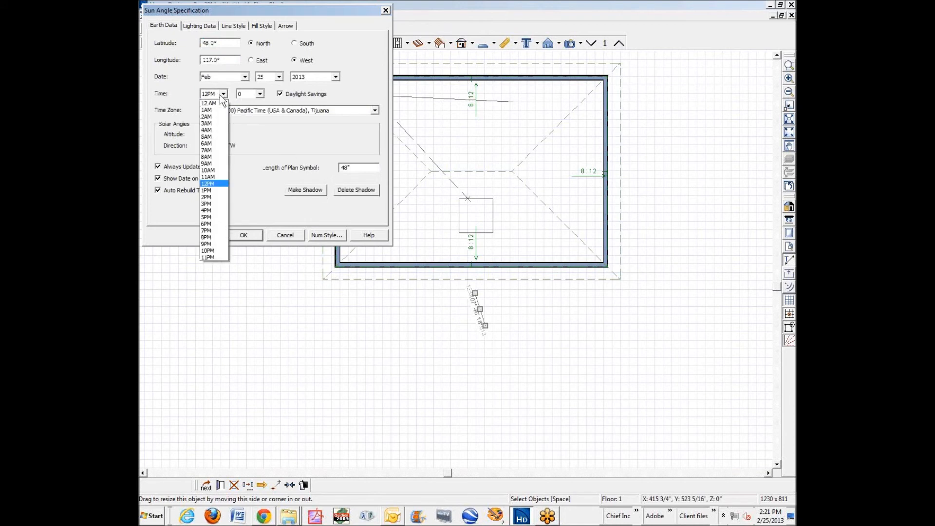
{"action": "left_click", "coordinate": [210, 190]}
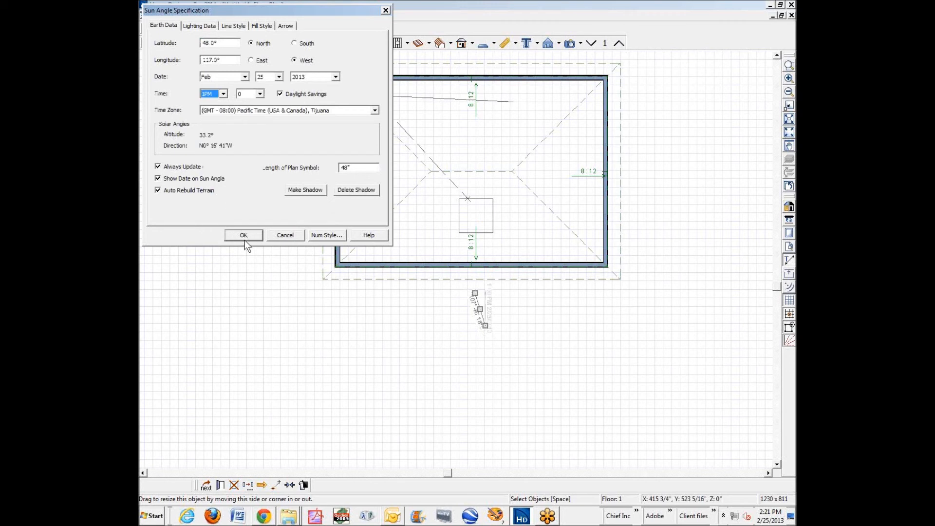
{"action": "left_click", "coordinate": [244, 235]}
{"action": "left_click", "coordinate": [312, 327]}
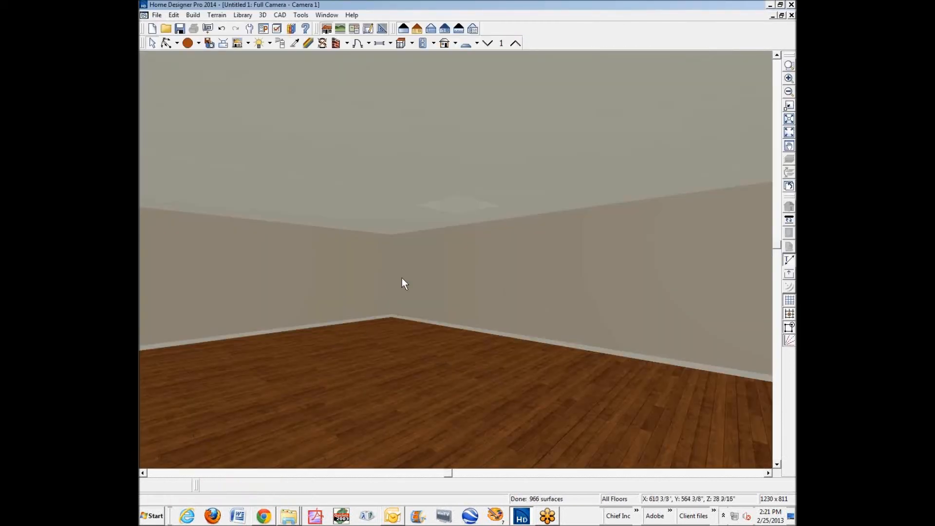
{"action": "scroll", "coordinate": [476, 246], "scroll_direction": "up", "scroll_amount": 3}
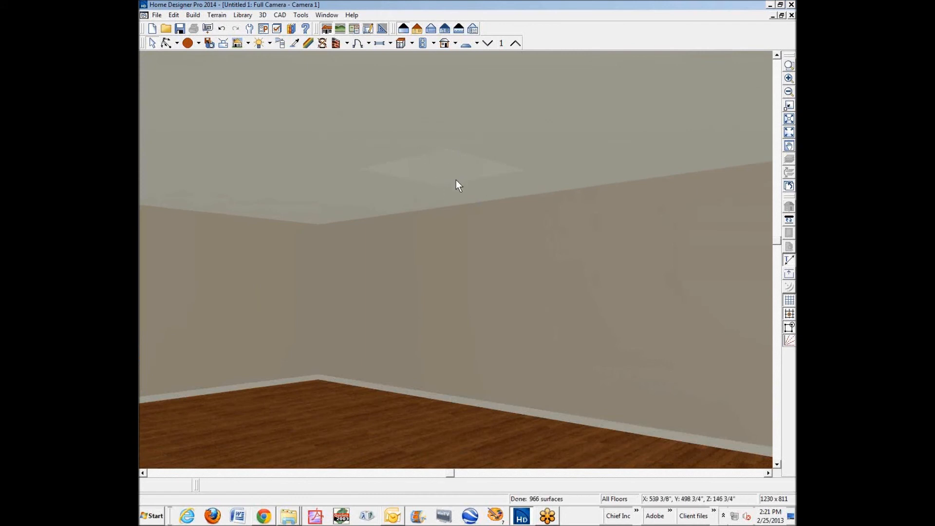
Step: Add a light at the centre of the ceiling opening in the floor plan and set its height to 120"
{"action": "key", "text": "ctrl+Tab"}
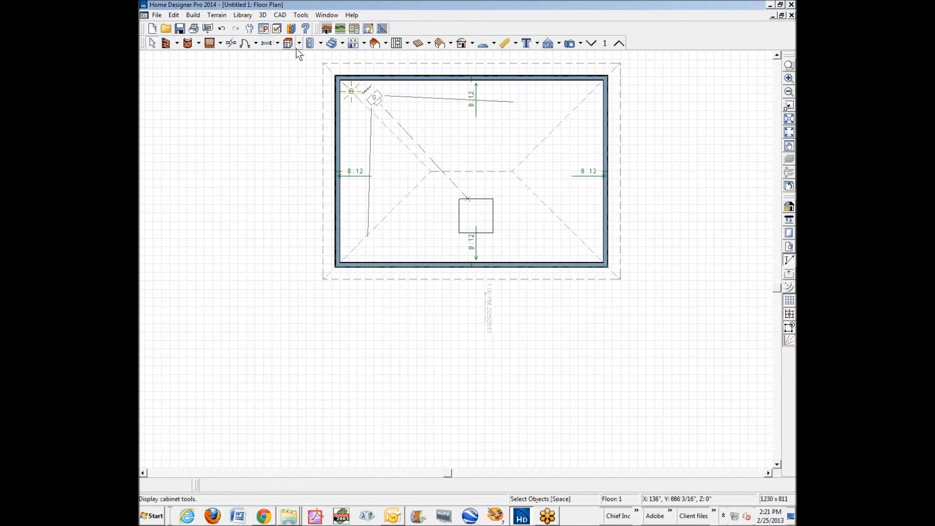
{"action": "left_click", "coordinate": [262, 16]}
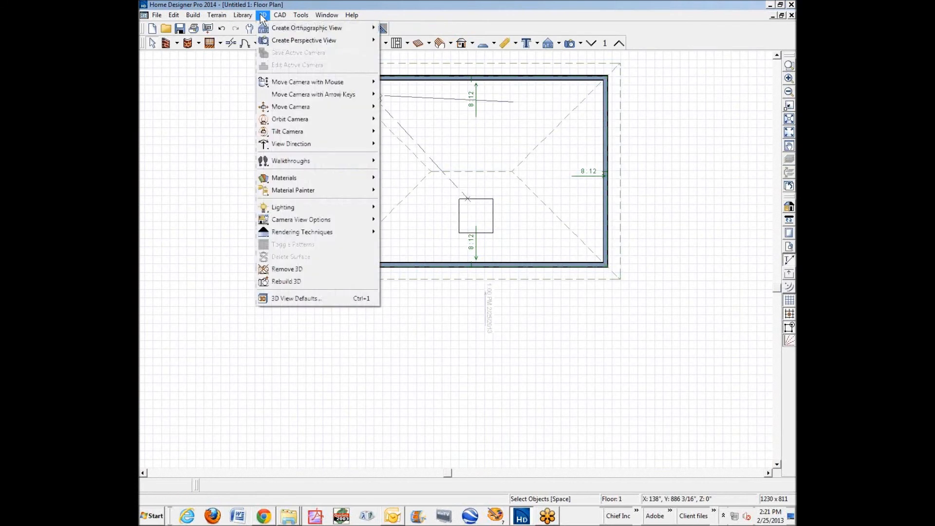
{"action": "mouse_move", "coordinate": [299, 207]}
{"action": "left_click", "coordinate": [399, 203]}
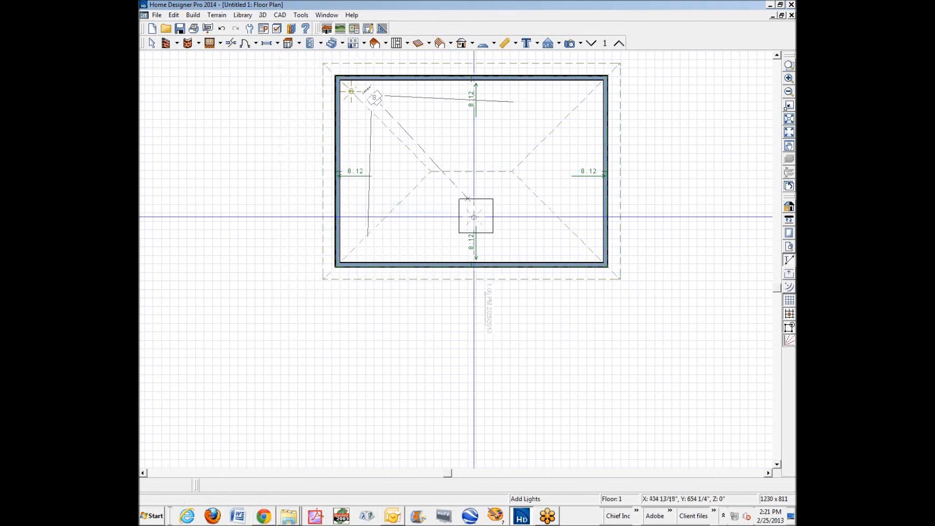
{"action": "left_click", "coordinate": [474, 216]}
{"action": "right_click", "coordinate": [474, 216]}
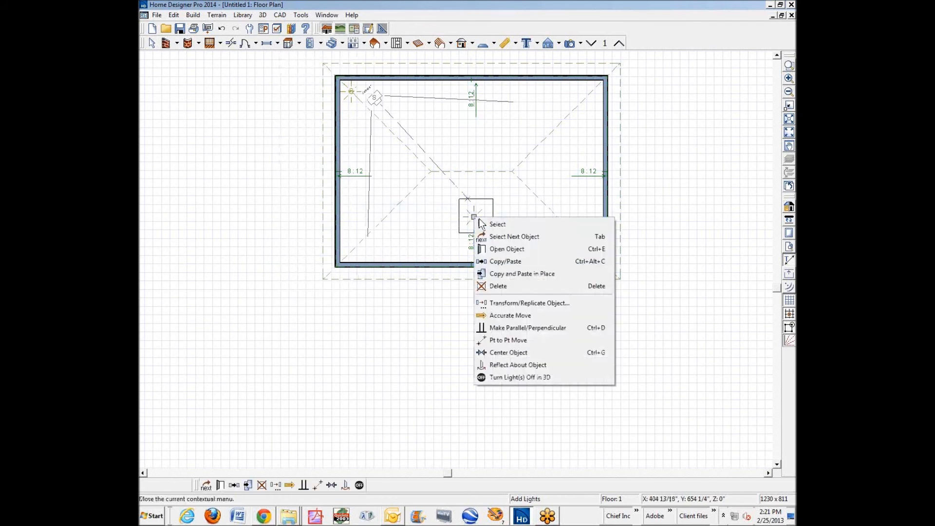
{"action": "left_click", "coordinate": [510, 252]}
{"action": "double_click", "coordinate": [251, 88]}
{"action": "type", "text": "120"}
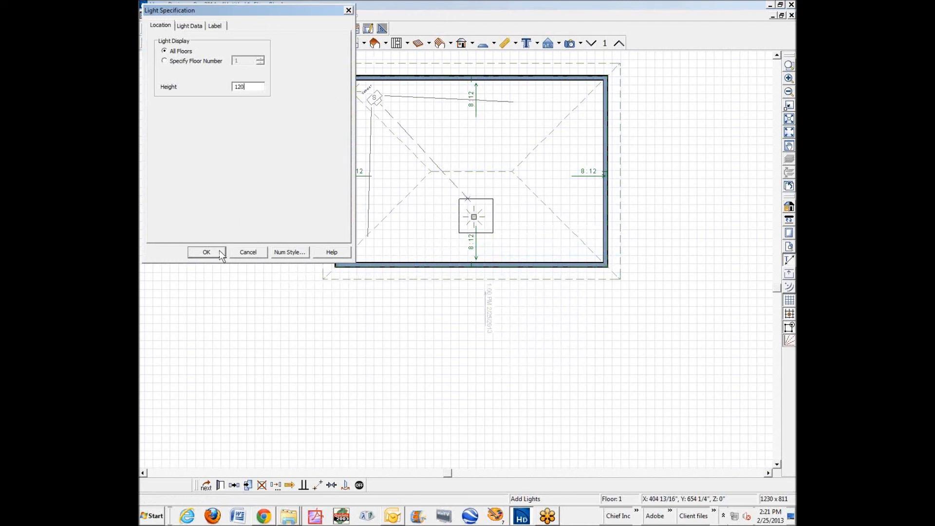
Step: Set the new opening light's intensity to 2850 Lumens (150W) and check the room in the camera view
{"action": "left_click", "coordinate": [188, 25]}
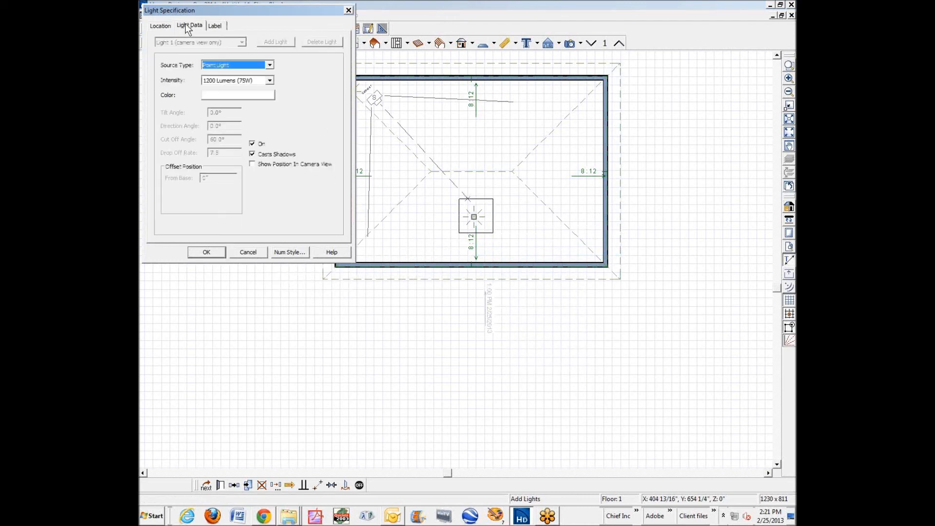
{"action": "left_click", "coordinate": [270, 81]}
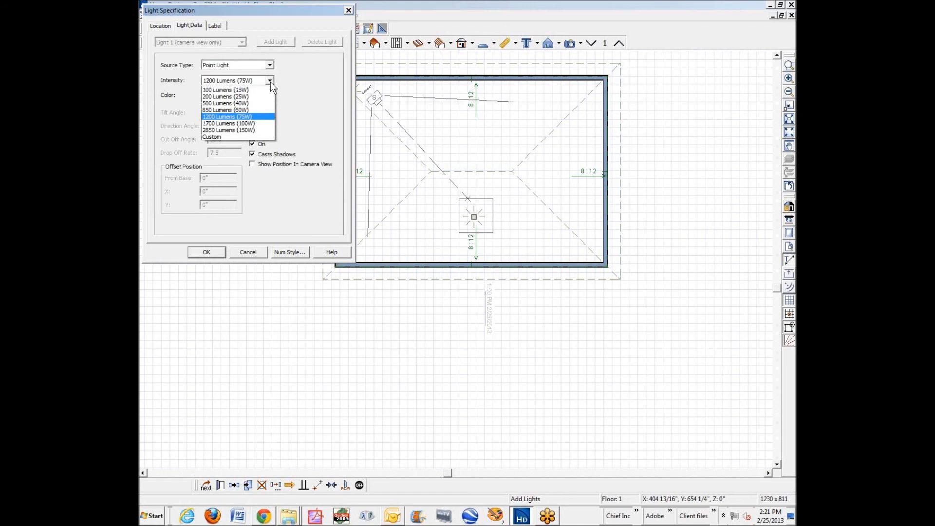
{"action": "left_click", "coordinate": [254, 132]}
{"action": "left_click", "coordinate": [207, 252]}
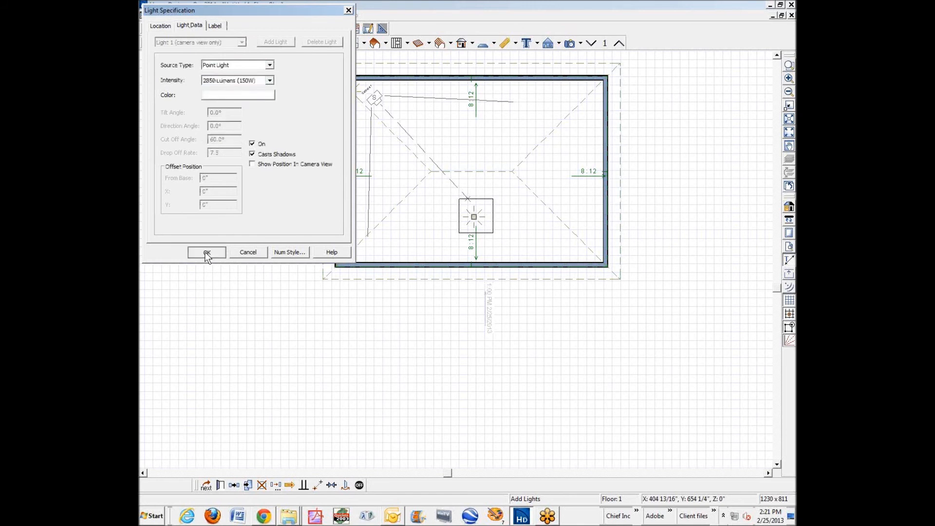
{"action": "scroll", "coordinate": [583, 206], "scroll_direction": "down", "scroll_amount": 2}
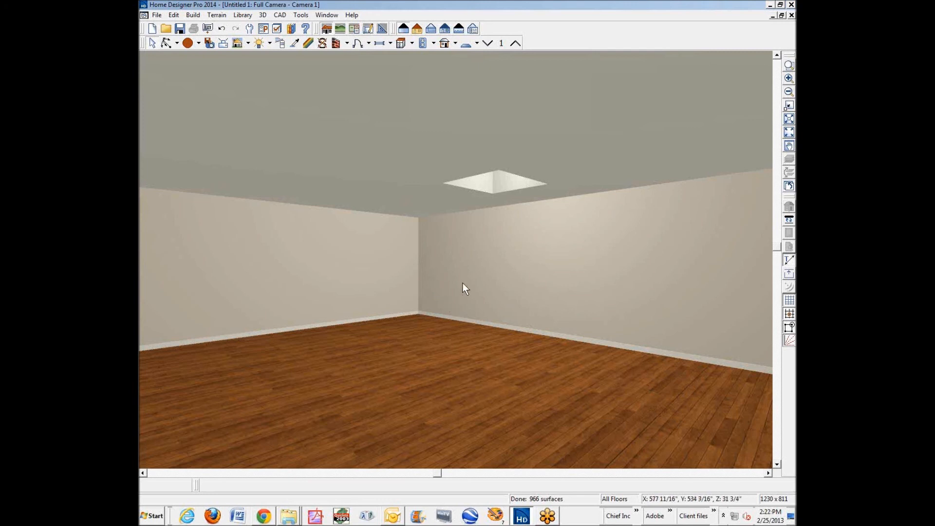
{"action": "key", "text": "ctrl+Tab"}
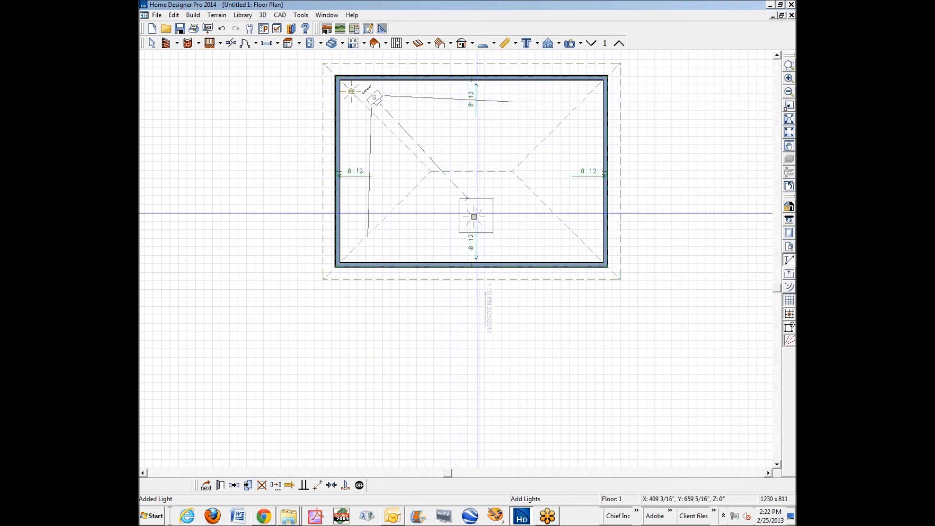
{"action": "key", "text": "ctrl+Tab"}
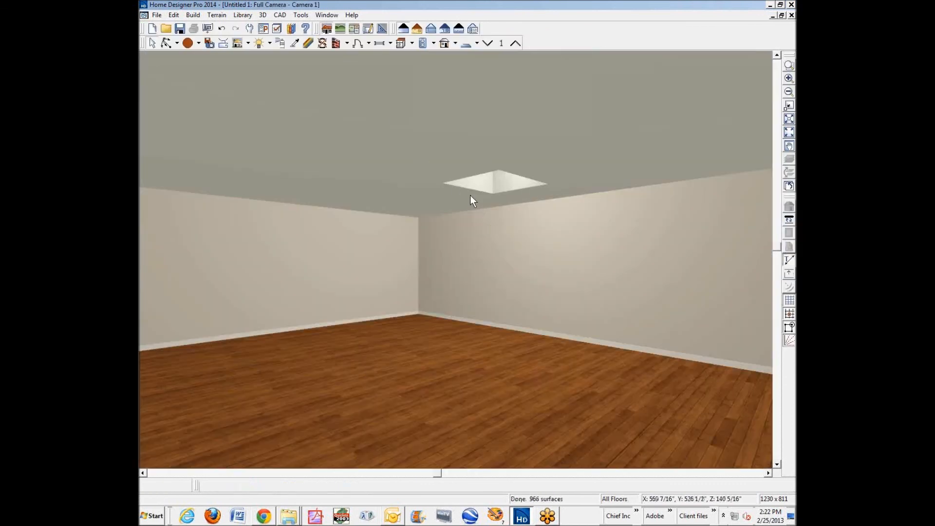